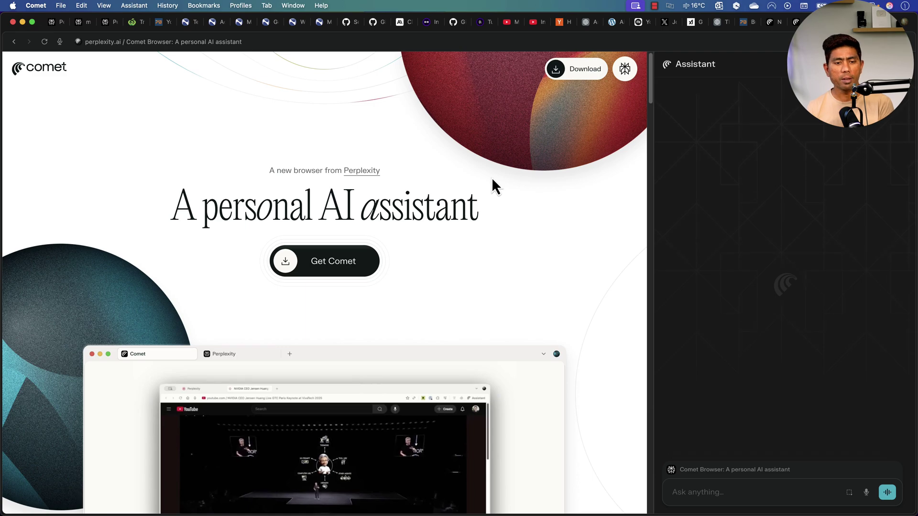
- Look through the Comet landing page, from the download section to the example prompts for using the browser
scroll(459, 260, "down", 5)
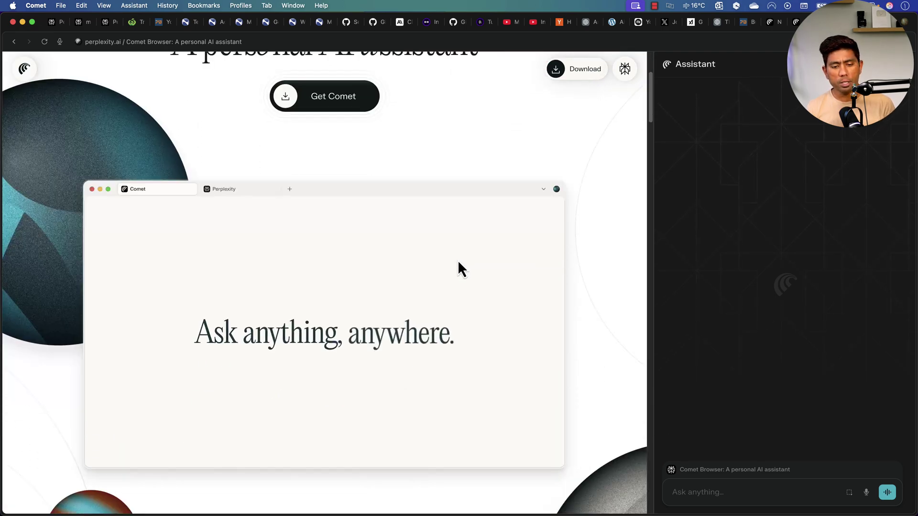
scroll(457, 260, "down", 7)
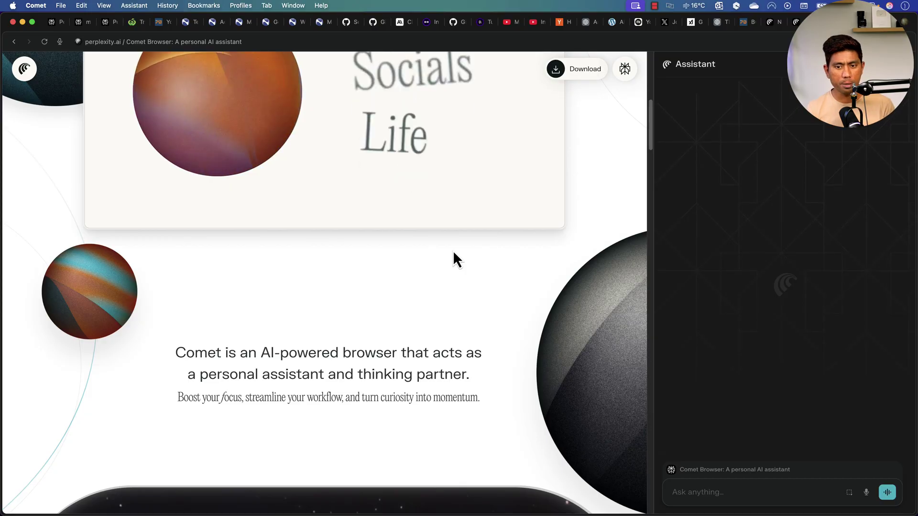
scroll(452, 250, "down", 5)
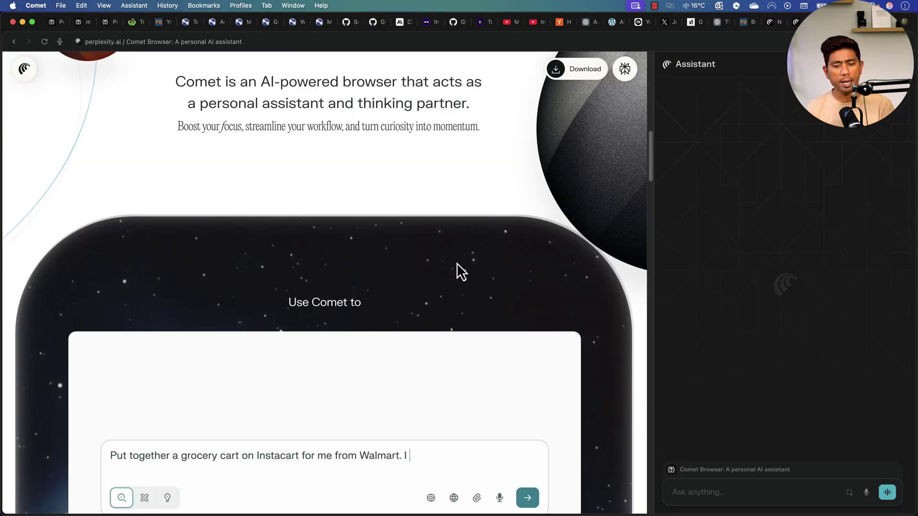
scroll(457, 263, "down", 10)
scroll(459, 265, "down", 10)
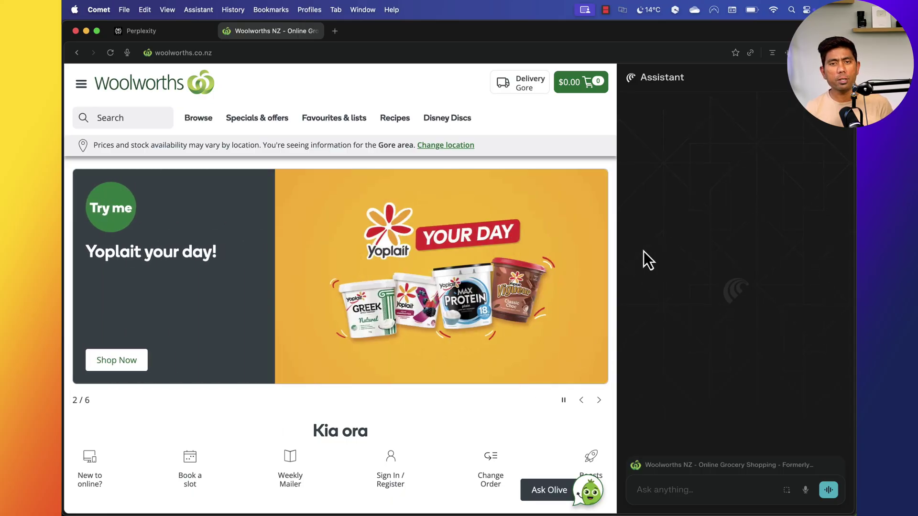
- Look over the Woolworths NZ home page's products, offers and recipes, and open the site's navigation list
scroll(449, 198, "down", 2)
scroll(450, 198, "down", 10)
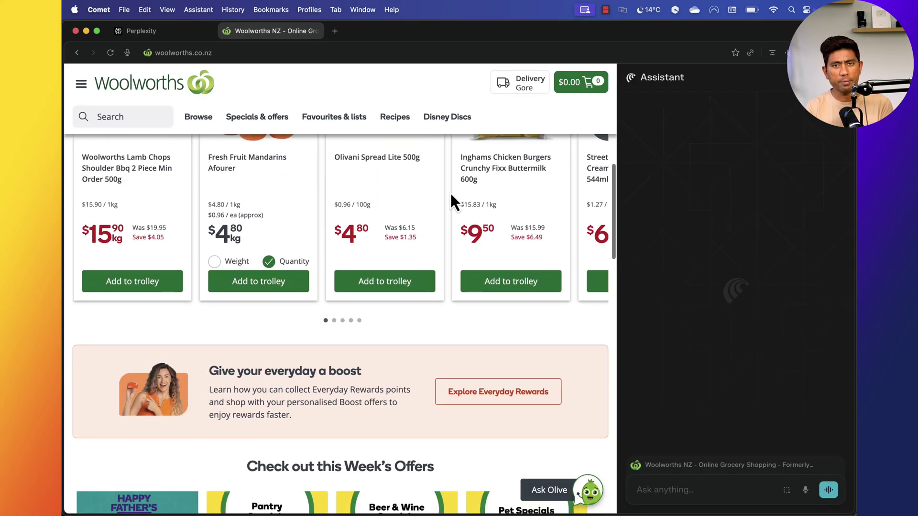
scroll(450, 193, "down", 15)
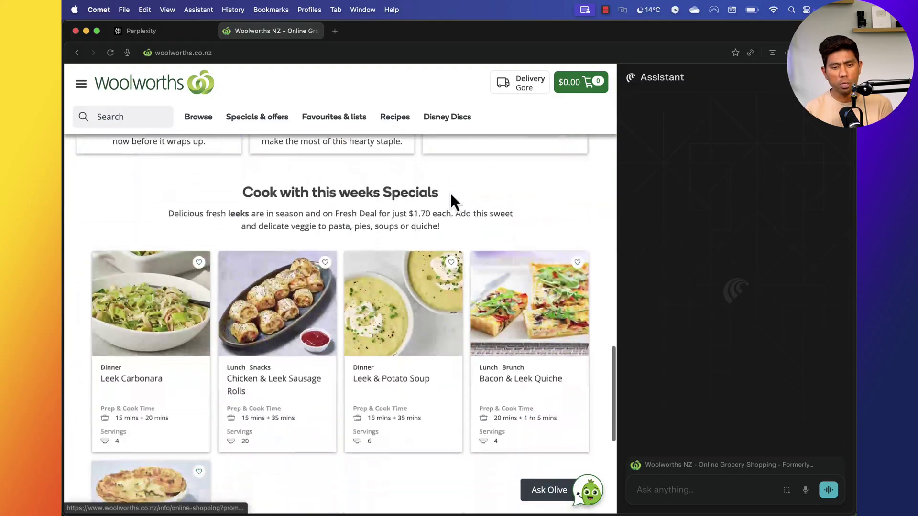
scroll(452, 196, "up", 20)
scroll(452, 199, "up", 10)
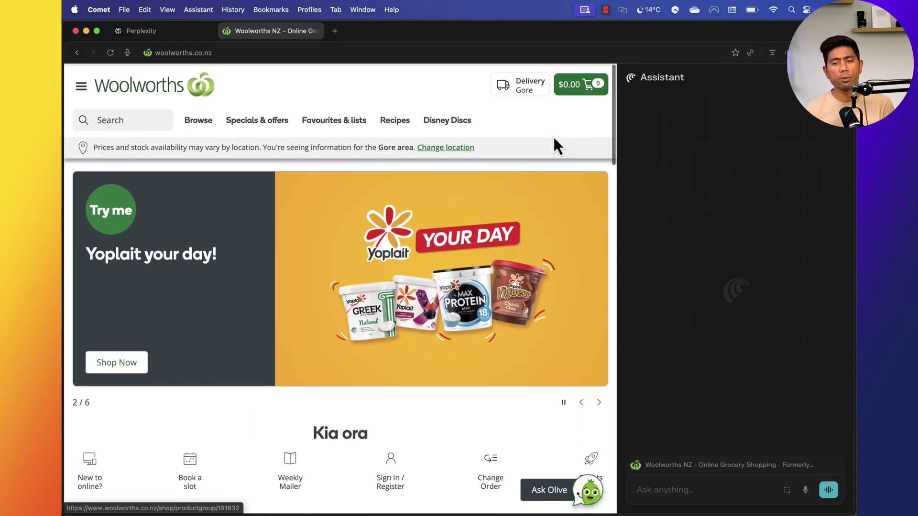
left_click(81, 84)
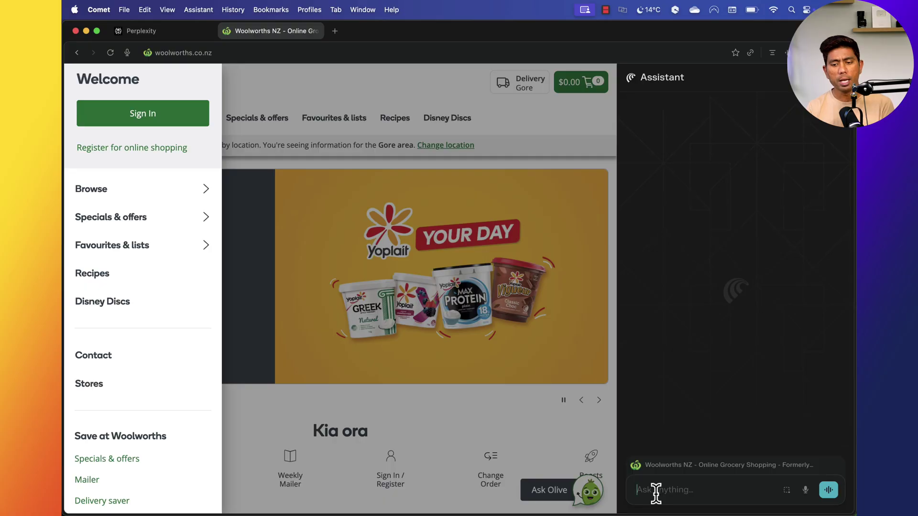
- Ask the assistant to cart 1KG tomatoes, 4 liters low-calorie Anchor milk, 1 cheese, 3 breads, 2KG chicken, 1 mayonnaise, 4 chips and 3 12-packs of eggs
key("super+v")
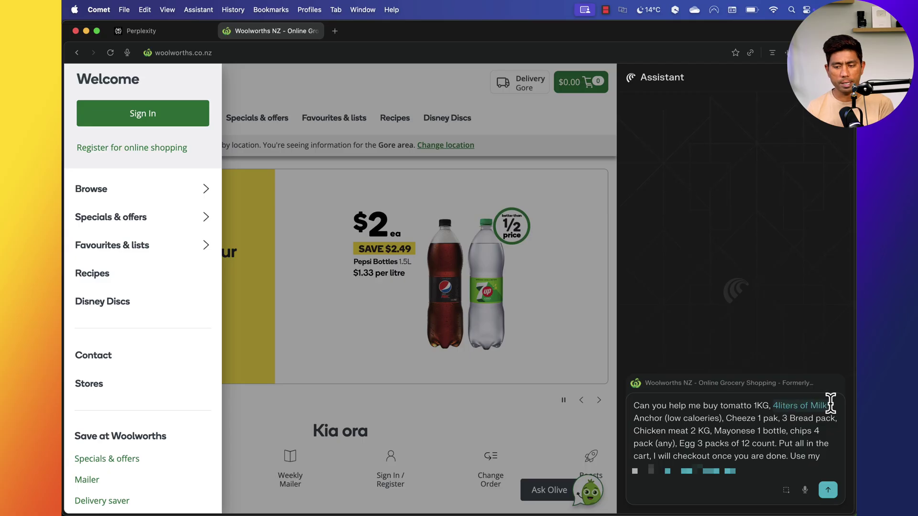
left_click_drag(725, 418, 819, 425)
left_click(790, 449)
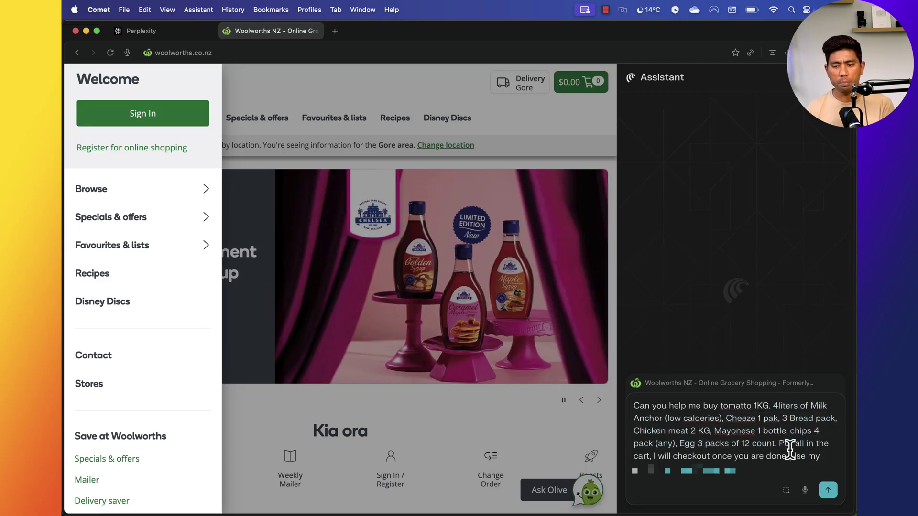
left_click_drag(814, 442, 822, 451)
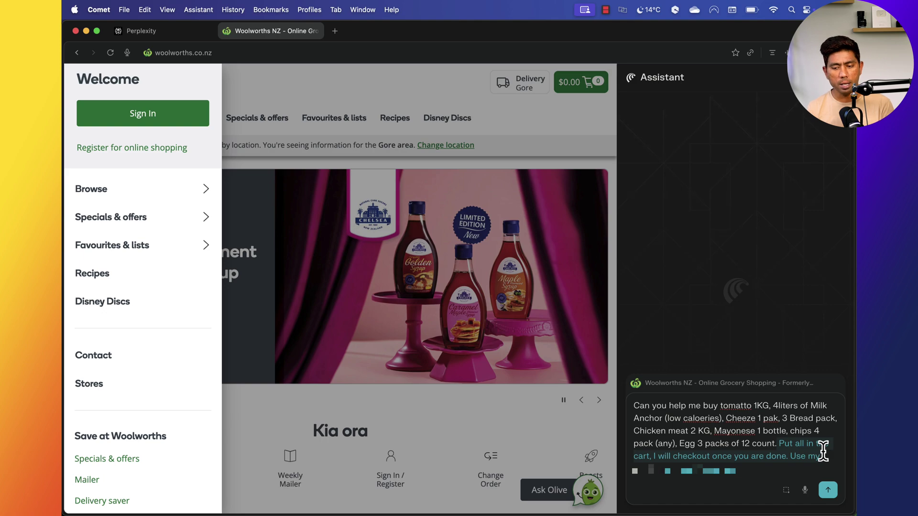
left_click(805, 458)
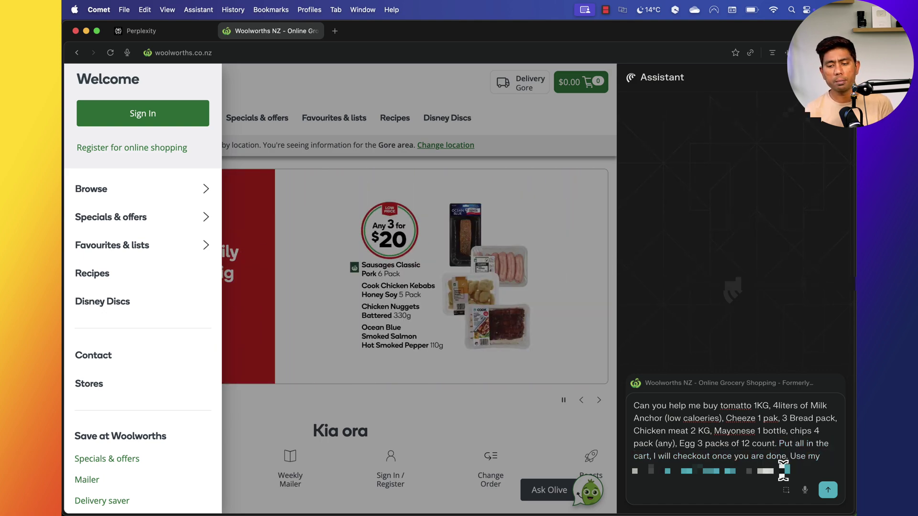
key("Return")
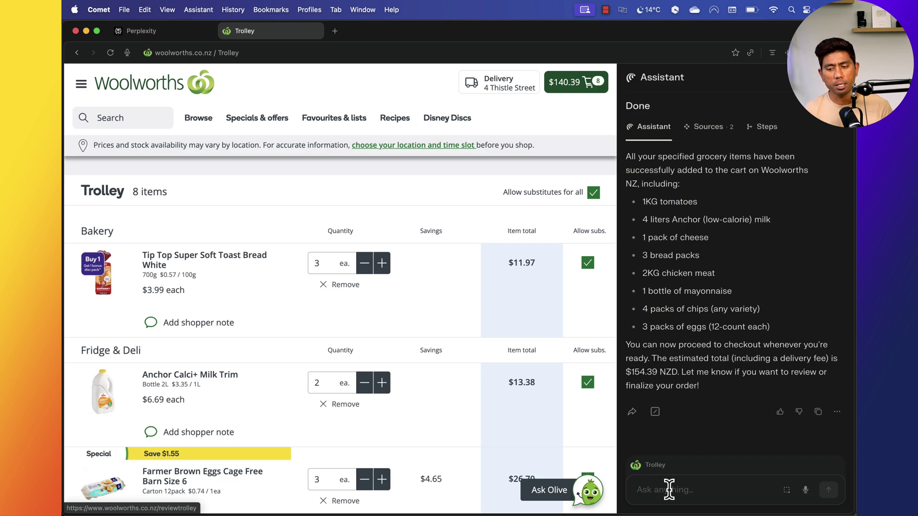
- Review the items and quantities in the Woolworths trolley down to the estimated total
scroll(514, 361, "down", 15)
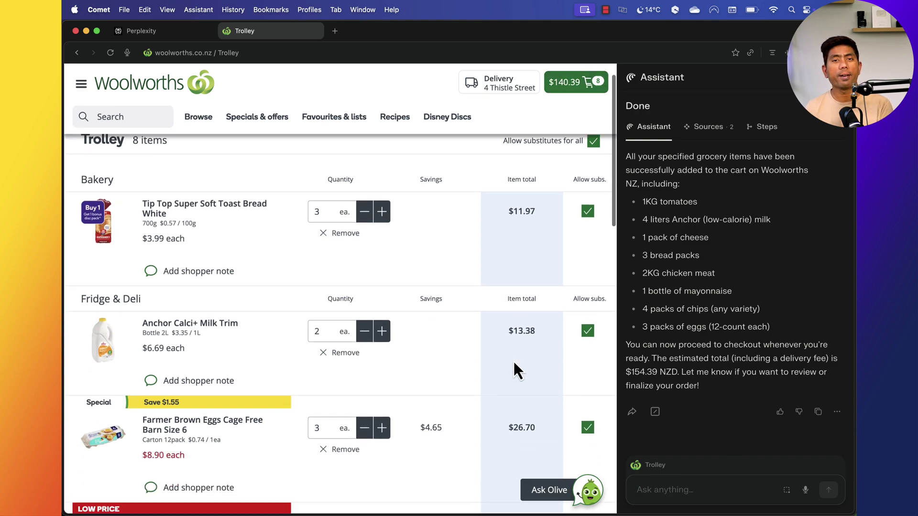
scroll(513, 371, "down", 3)
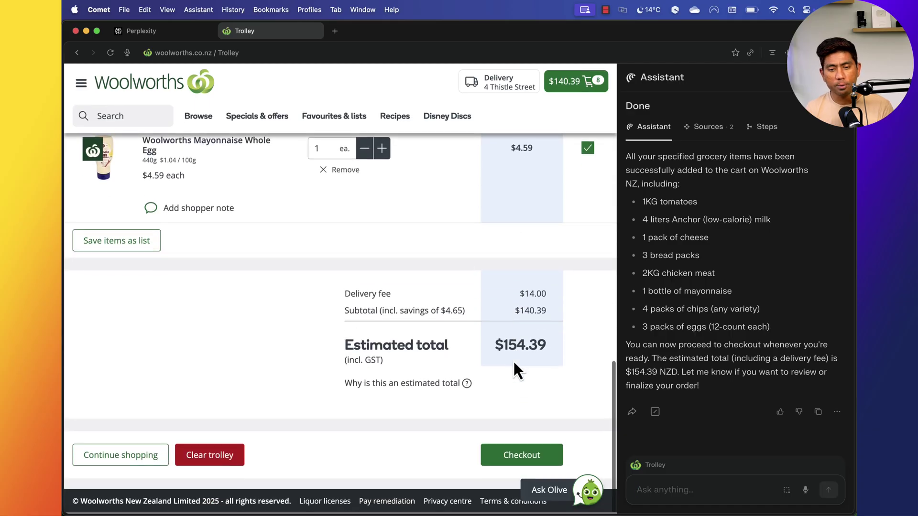
scroll(567, 349, "up", 20)
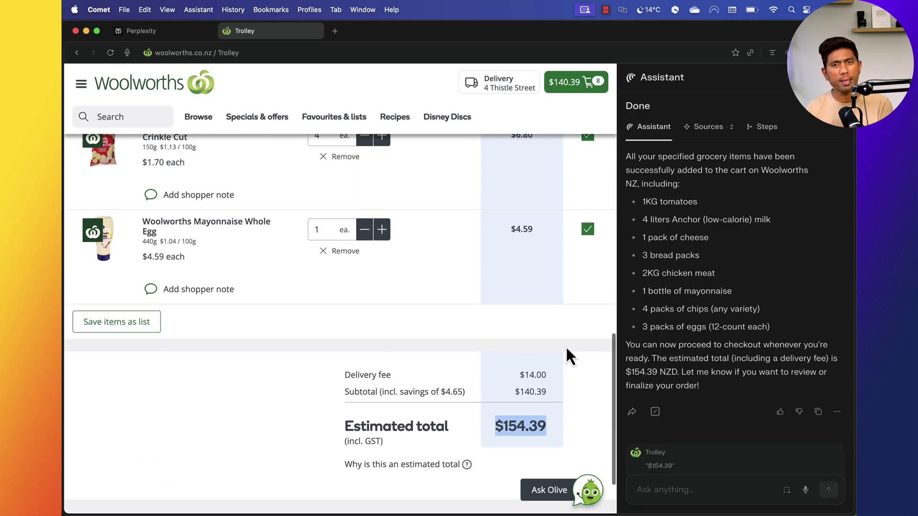
scroll(567, 351, "up", 5)
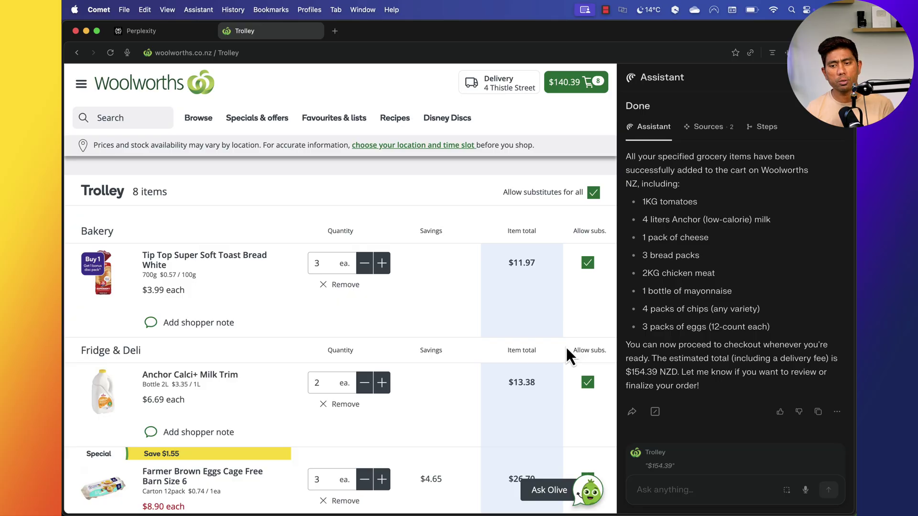
scroll(565, 346, "down", 1)
scroll(566, 346, "up", 1)
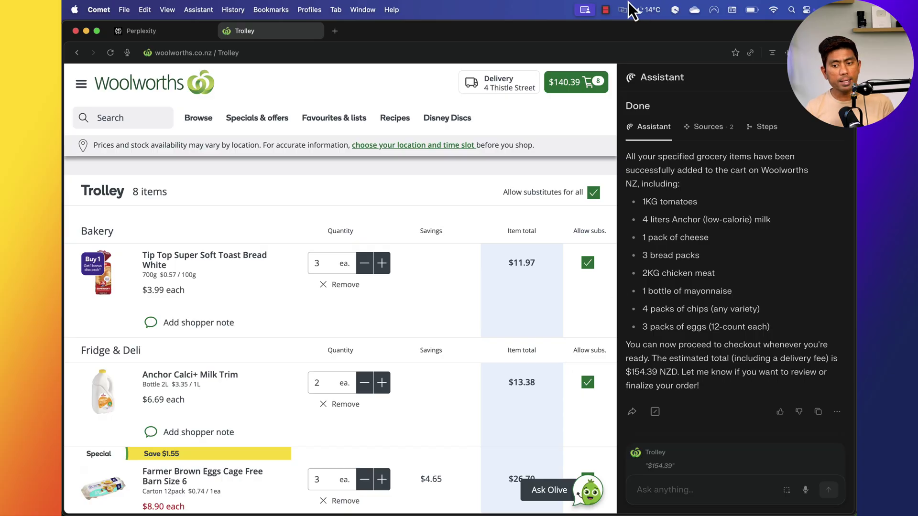
scroll(566, 355, "up", 1)
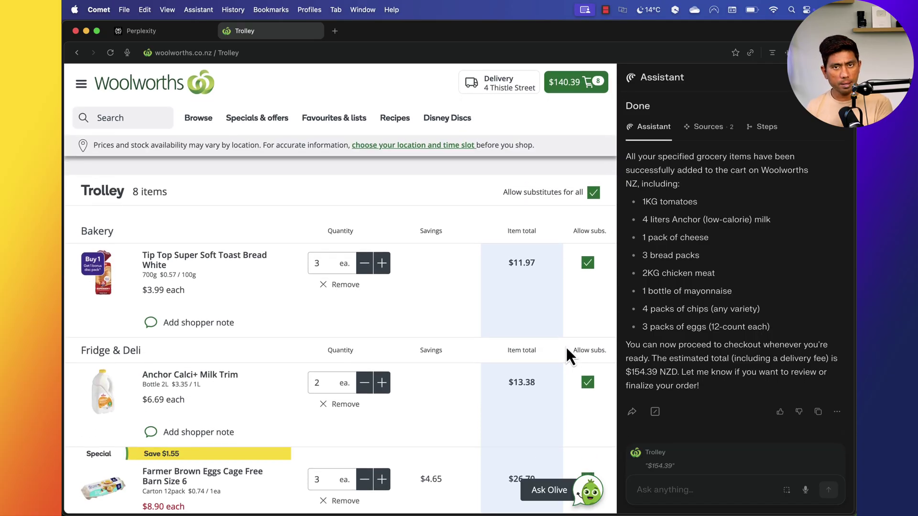
scroll(566, 355, "down", 1)
scroll(566, 355, "up", 1)
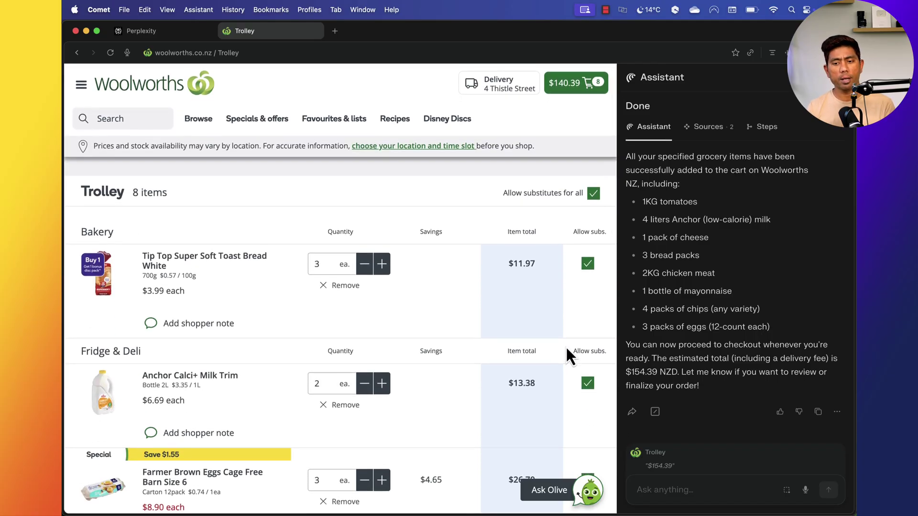
scroll(566, 349, "down", 2)
scroll(566, 349, "up", 2)
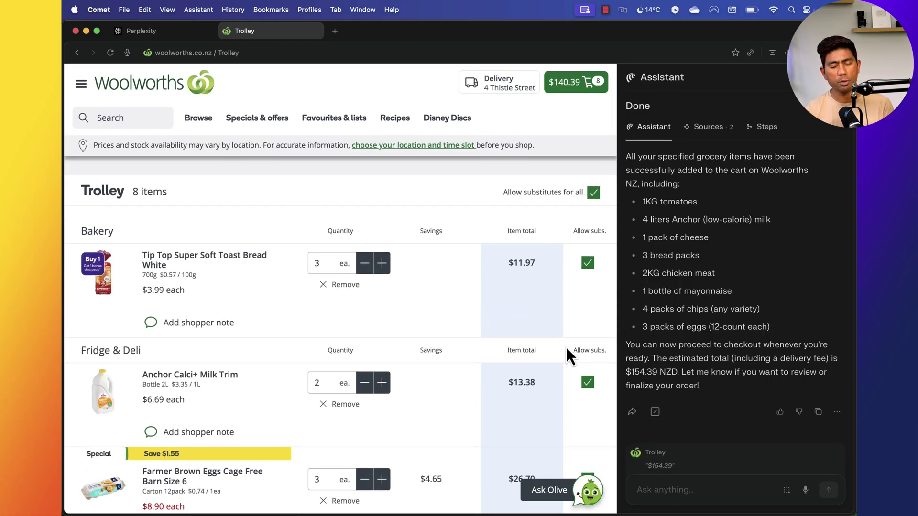
scroll(569, 356, "up", 1)
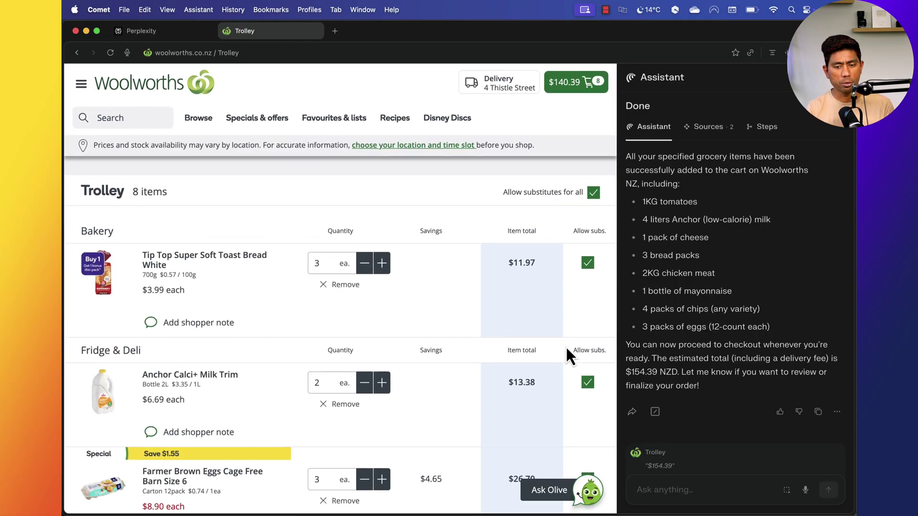
scroll(567, 349, "down", 1)
scroll(567, 349, "up", 1)
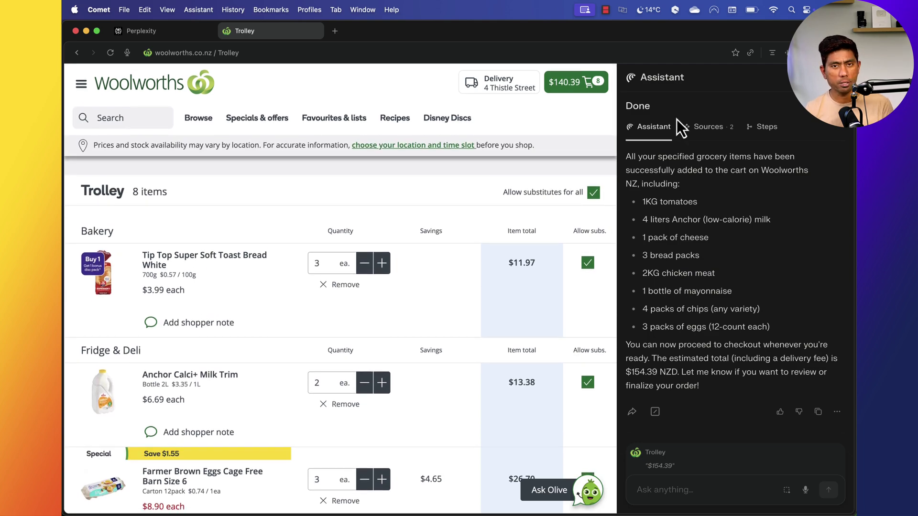
scroll(567, 349, "down", 1)
scroll(566, 349, "up", 1)
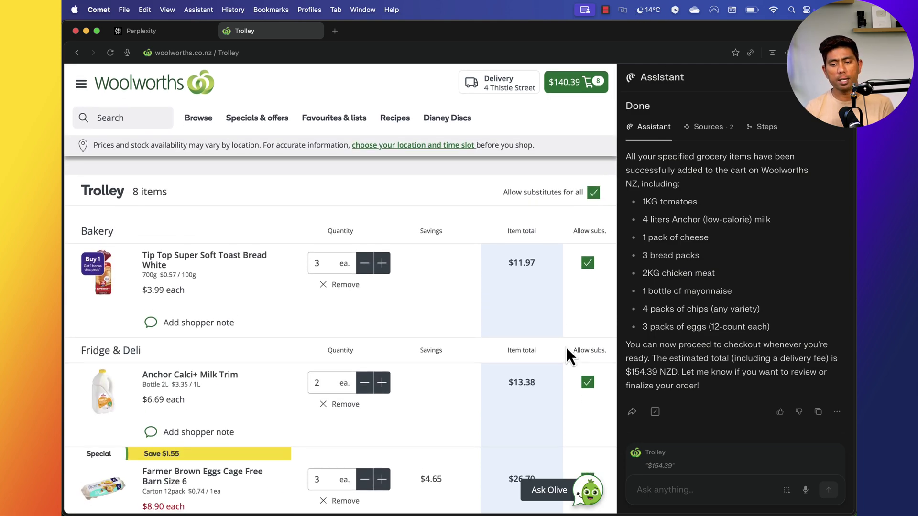
scroll(567, 349, "down", 1)
scroll(566, 349, "up", 1)
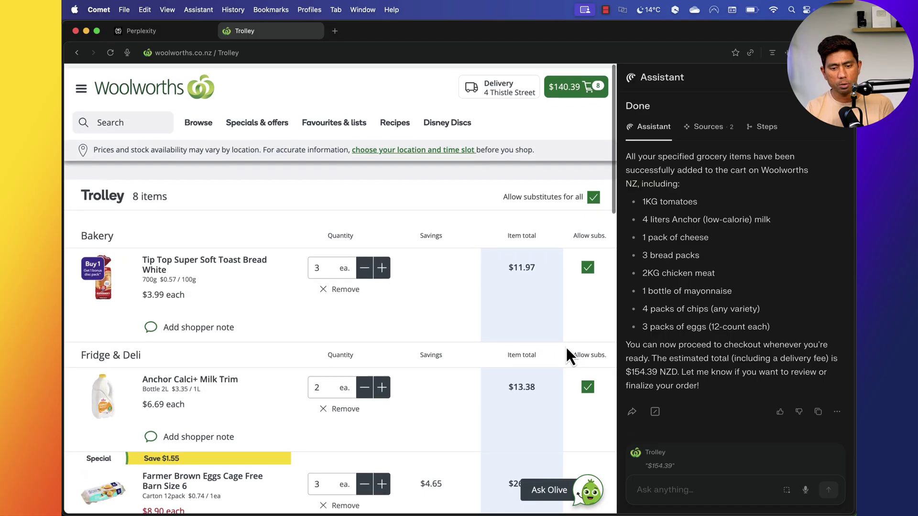
scroll(567, 348, "down", 1)
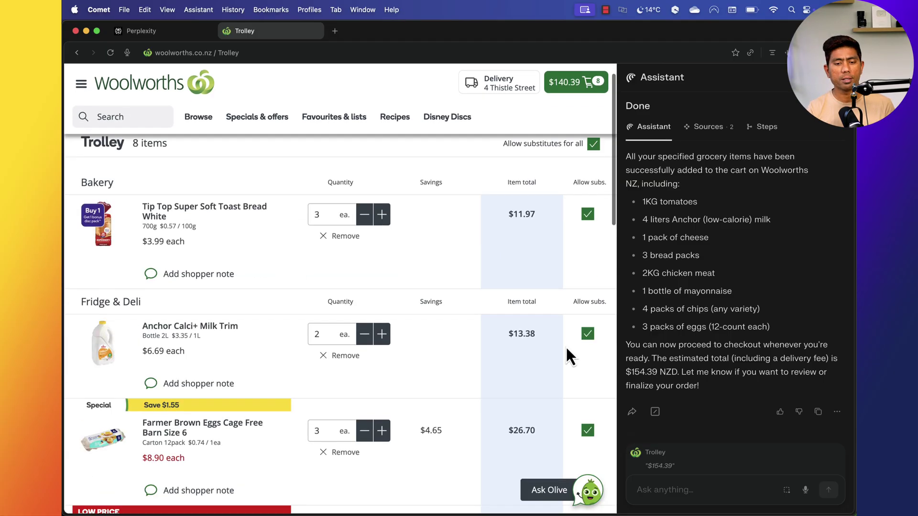
scroll(567, 349, "up", 1)
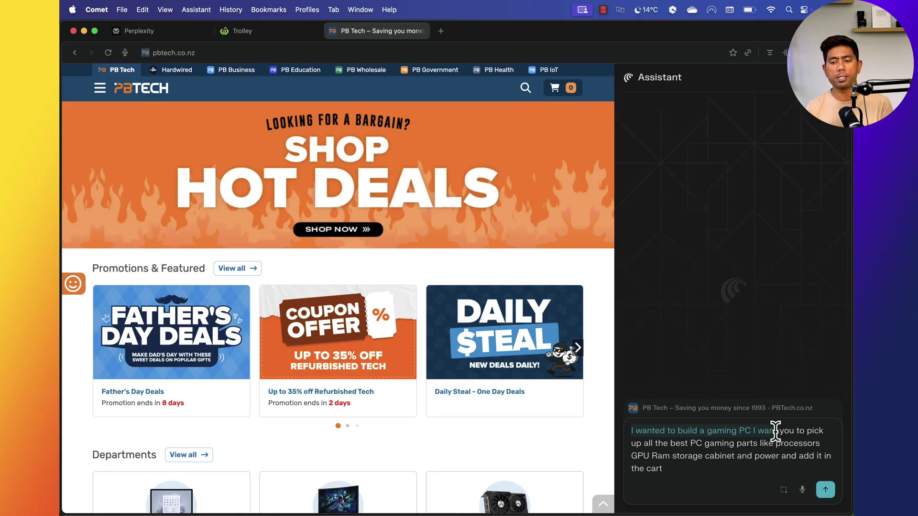
- Ask the assistant to pick the best gaming PC parts, including processor, GPU, RAM, storage, cabinet and power, and add them to the PB Tech cart
left_click_drag(768, 429, 766, 464)
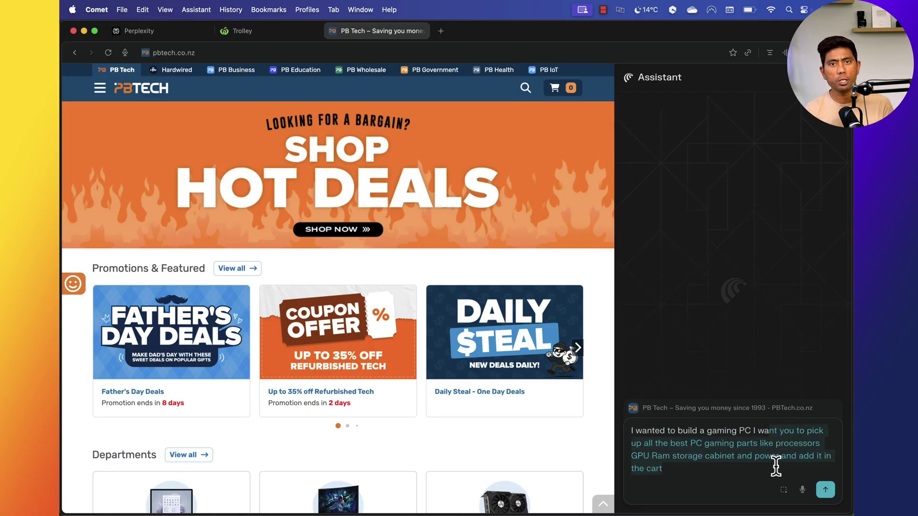
left_click(797, 461)
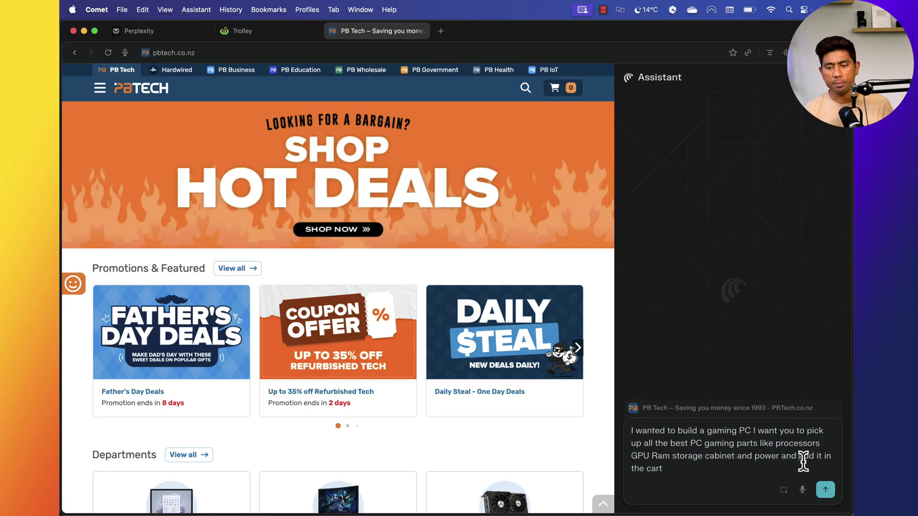
left_click(824, 489)
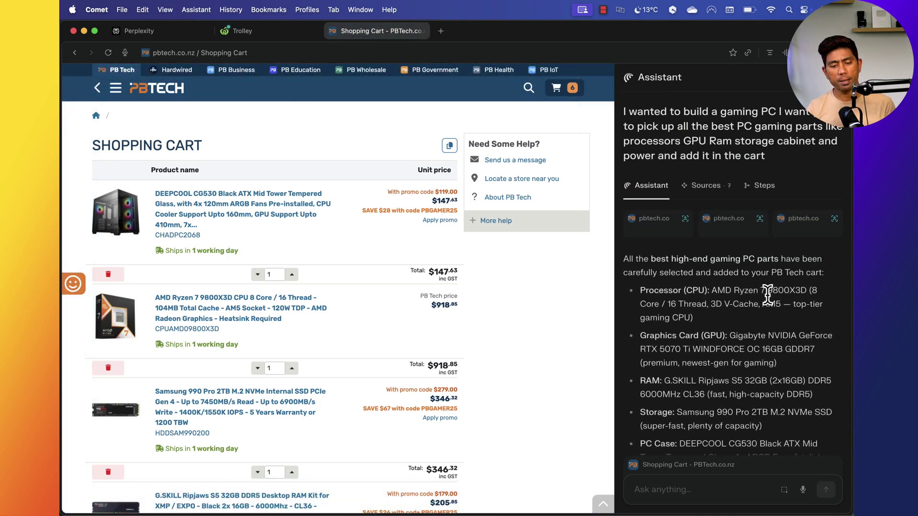
- Review the assistant's summary of the chosen gaming PC parts and check the PB Tech shopping cart down to its total
scroll(761, 282, "down", 5)
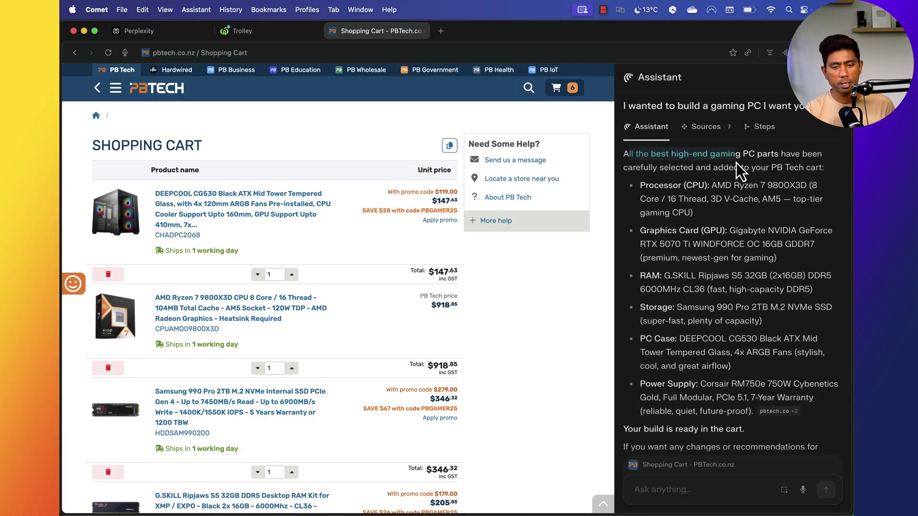
left_click_drag(736, 162, 729, 445)
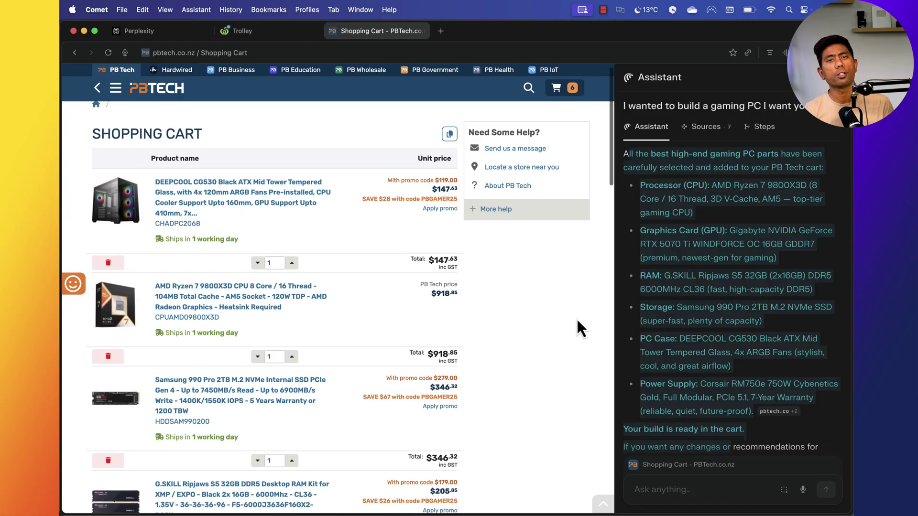
scroll(577, 320, "down", 8)
scroll(577, 321, "down", 6)
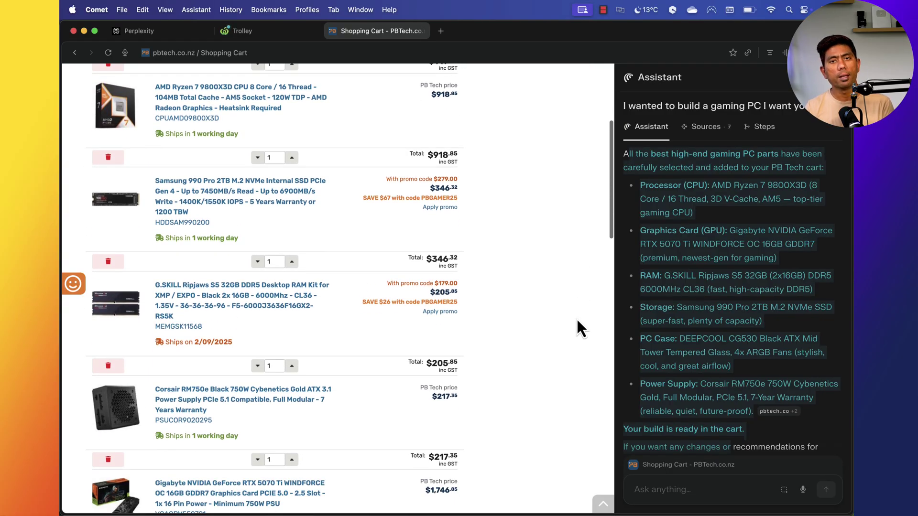
scroll(577, 328, "down", 5)
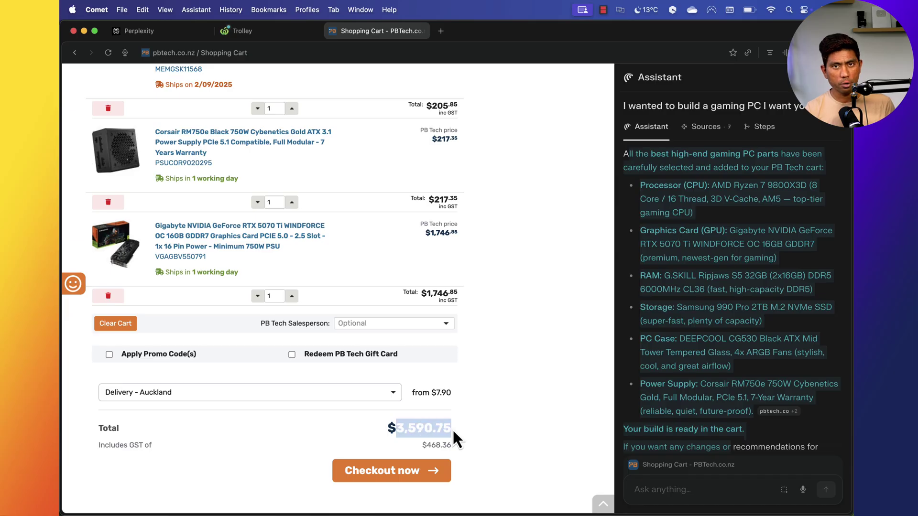
scroll(536, 375, "up", 5)
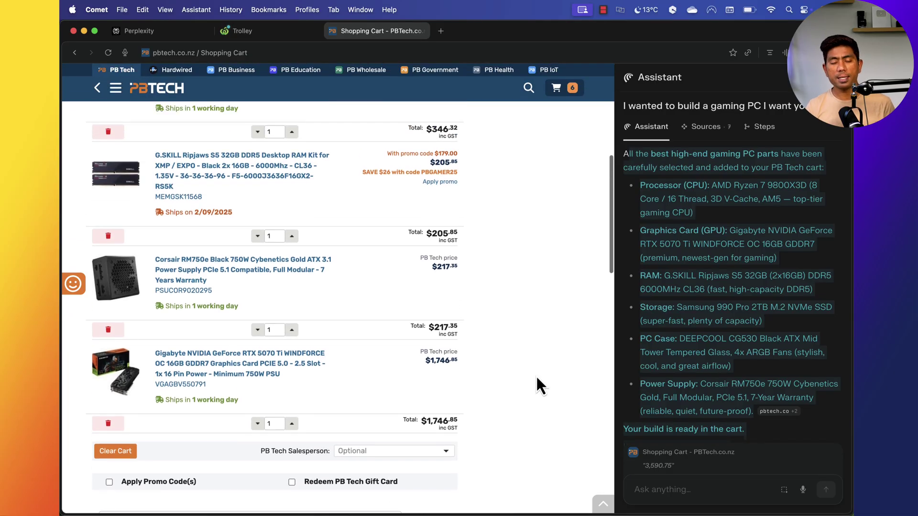
- Look back over the gaming PC parts in the PB Tech shopping cart, up to the first items
scroll(537, 378, "up", 6)
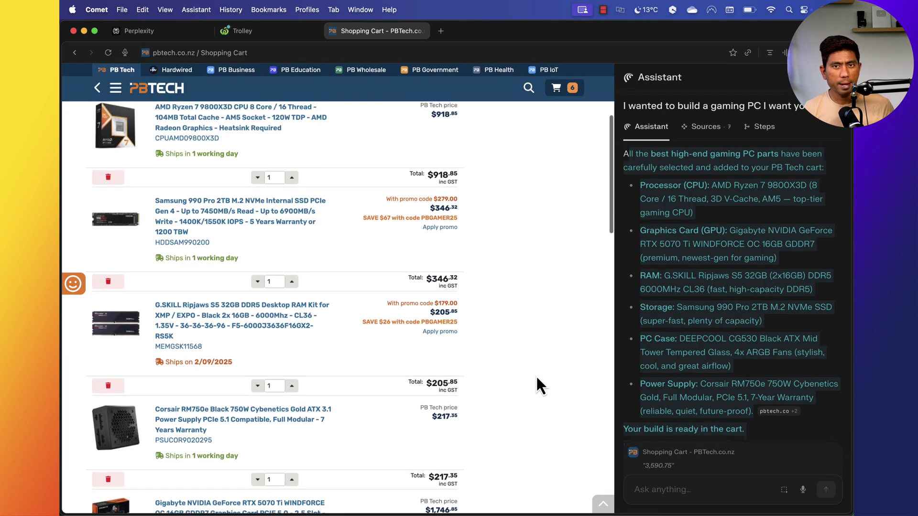
scroll(535, 375, "up", 8)
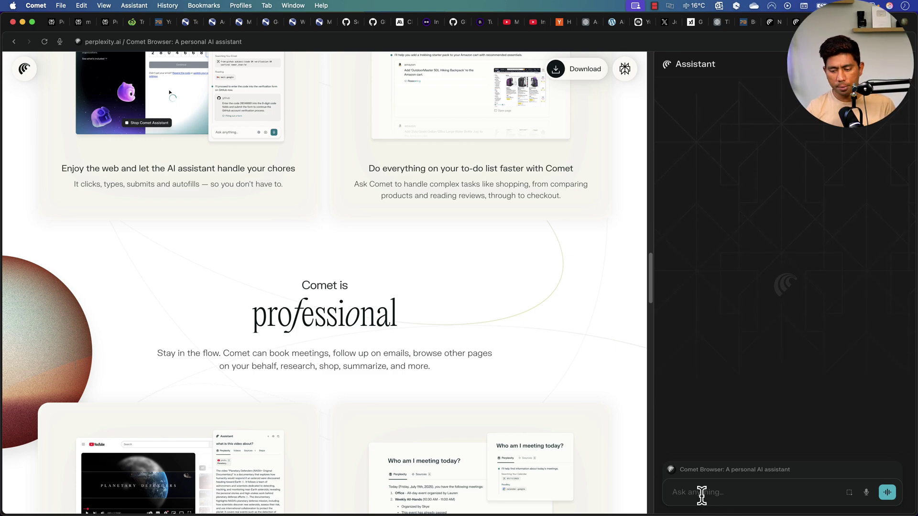
- Ask the assistant to "get the summary of all my tabs opened"
type("summar")
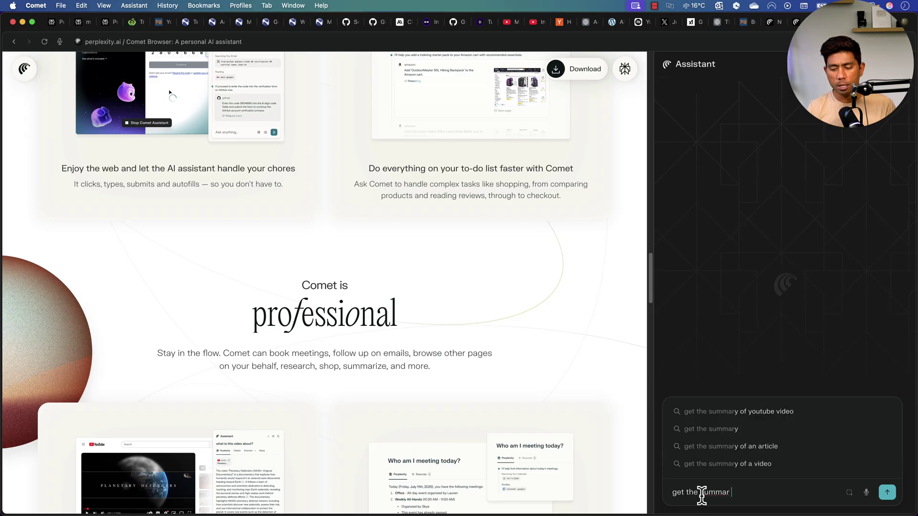
type("y of all my tabs")
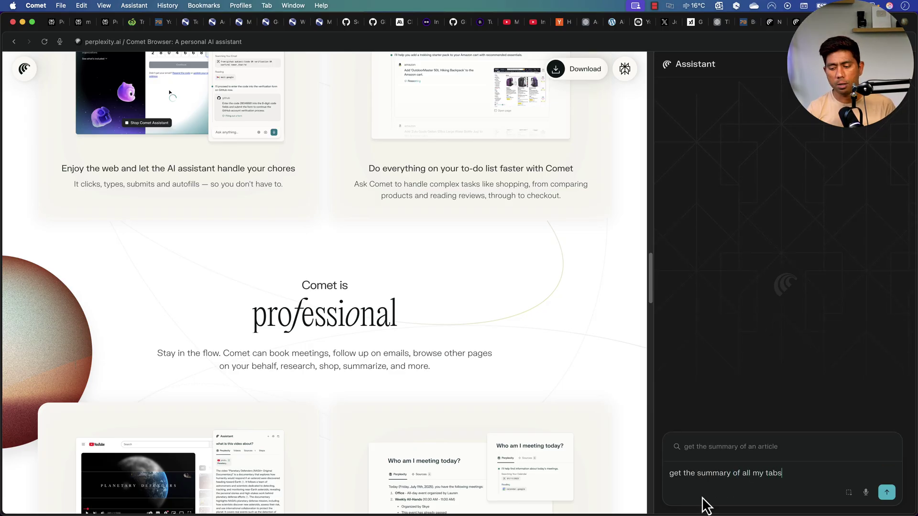
type(" opened")
key("Return")
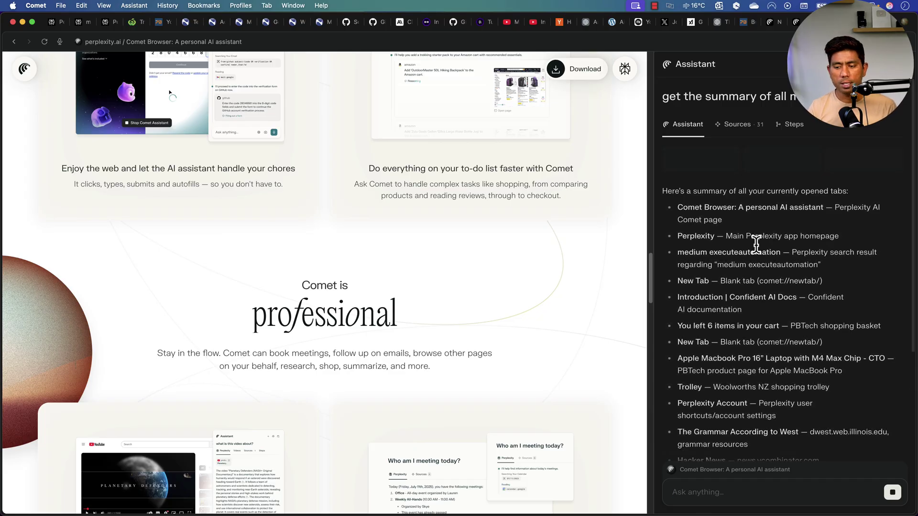
- Review the assistant's summary of all the opened tabs from the first entry to the closing note
left_click_drag(678, 153, 777, 454)
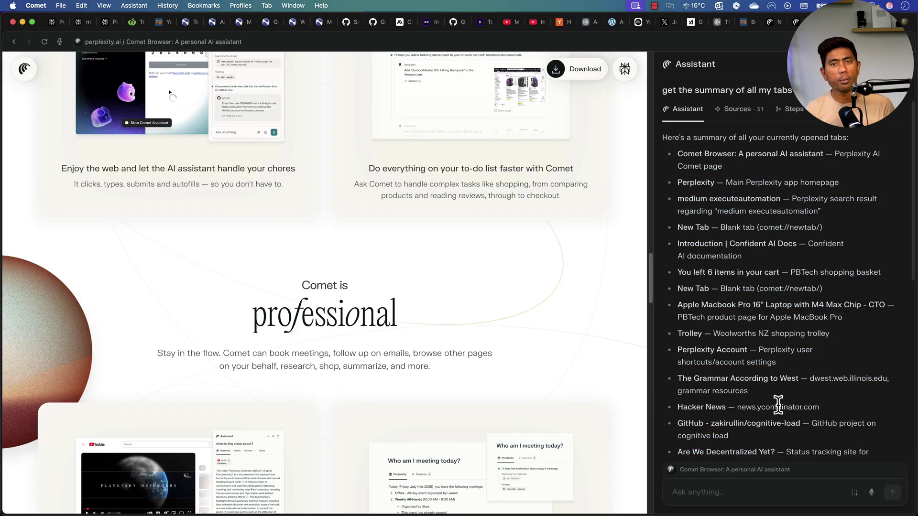
scroll(764, 305, "down", 10)
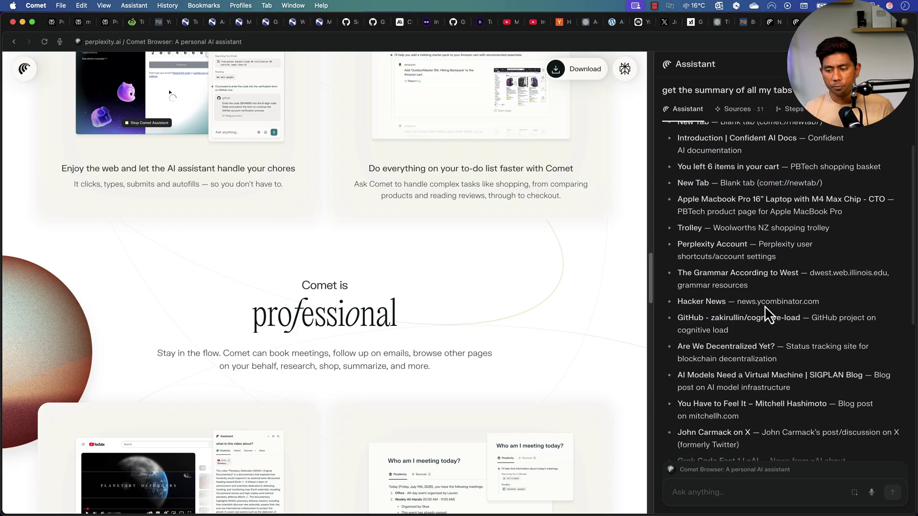
scroll(764, 310, "down", 5)
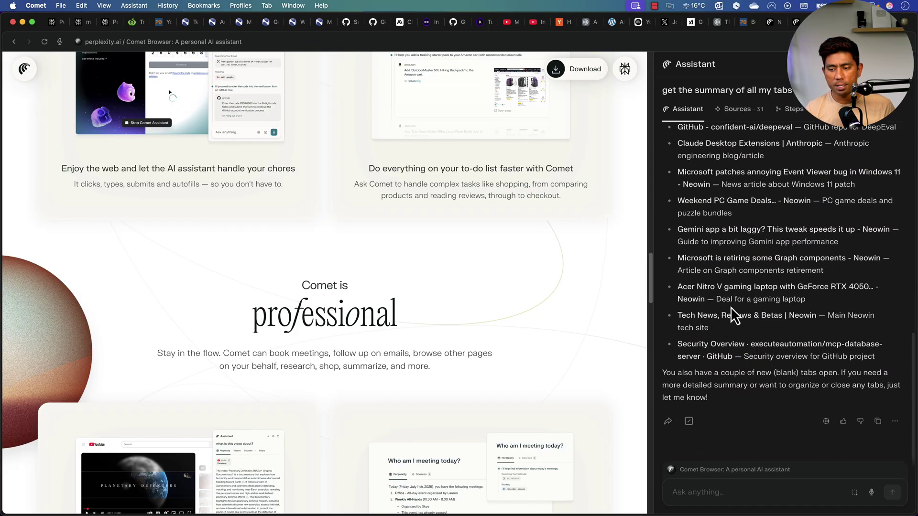
left_click_drag(681, 154, 793, 374)
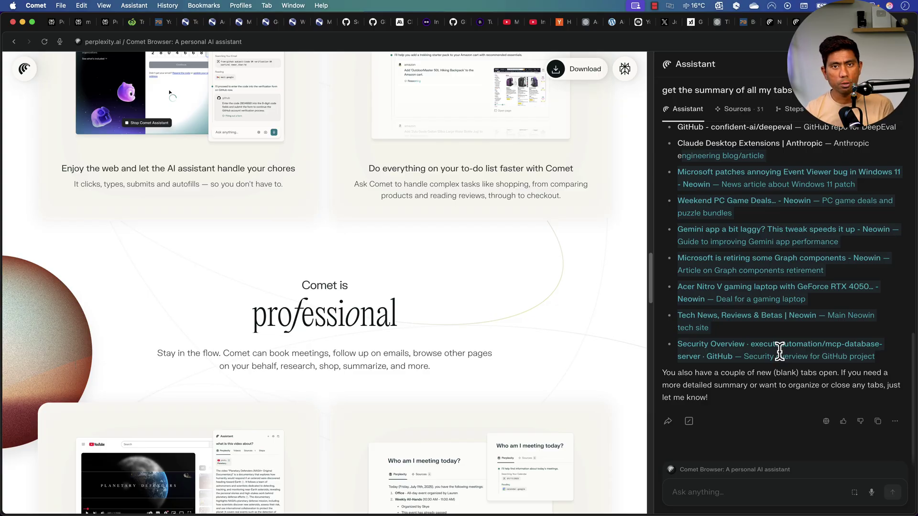
scroll(766, 257, "up", 10)
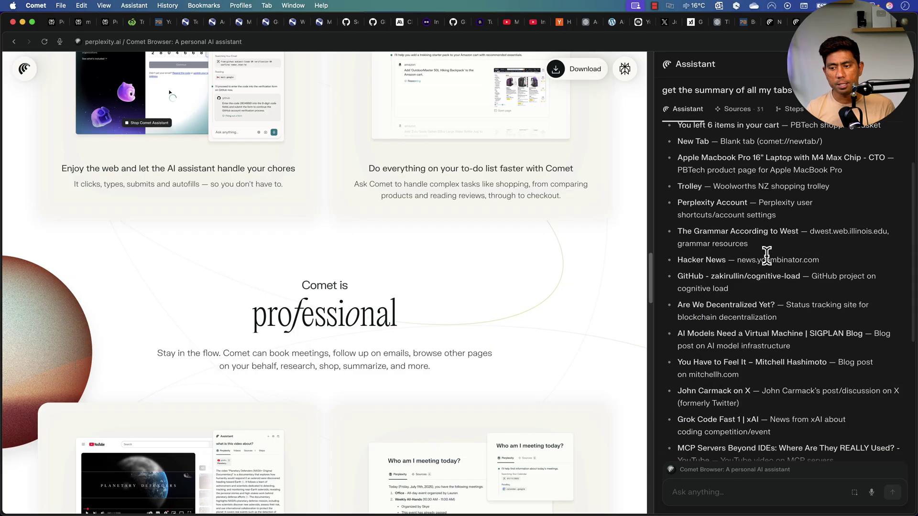
left_click_drag(677, 141, 759, 473)
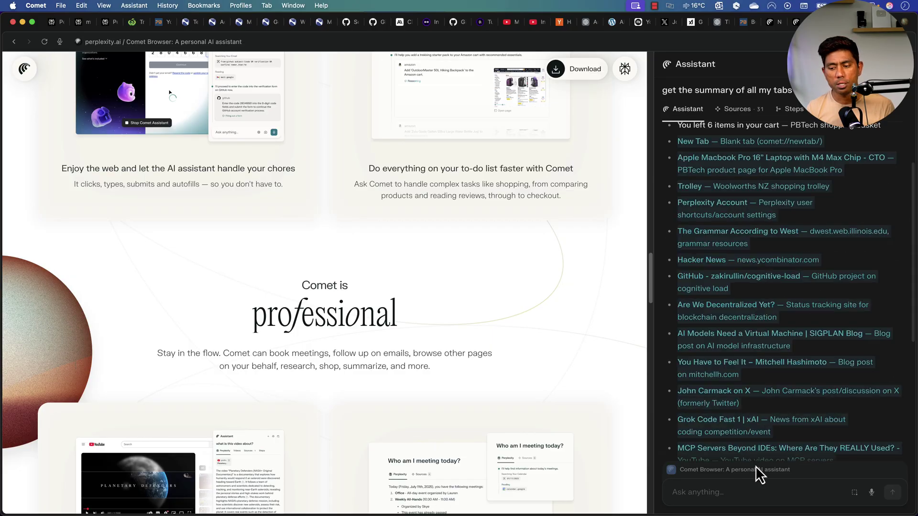
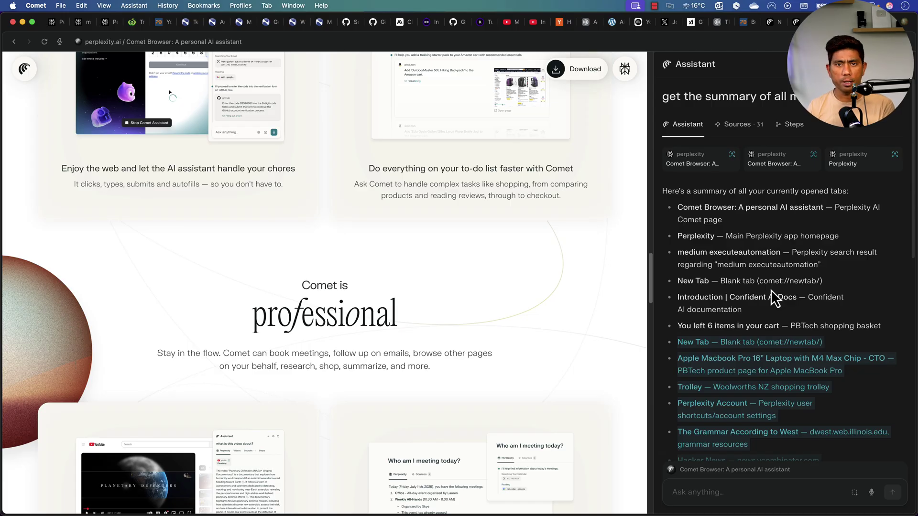
- Ask the assistant to "group similar tabs for me"
left_click(703, 486)
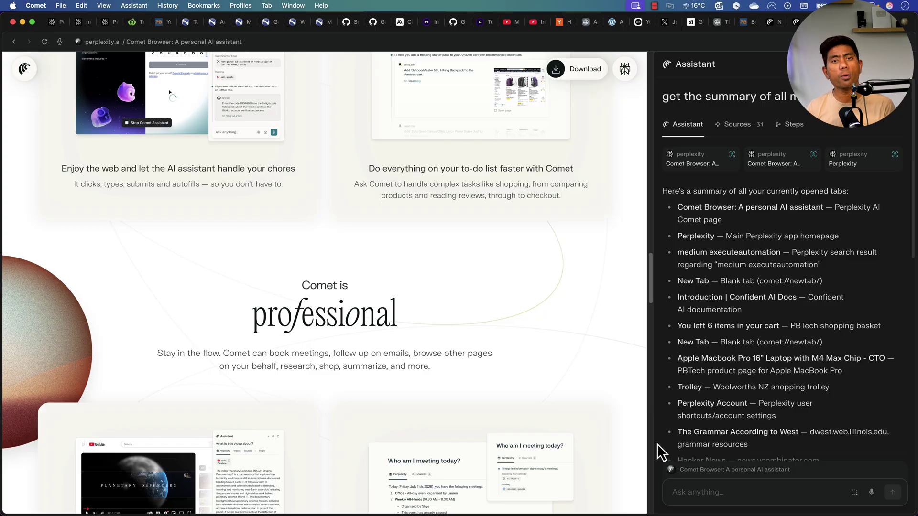
type("grou")
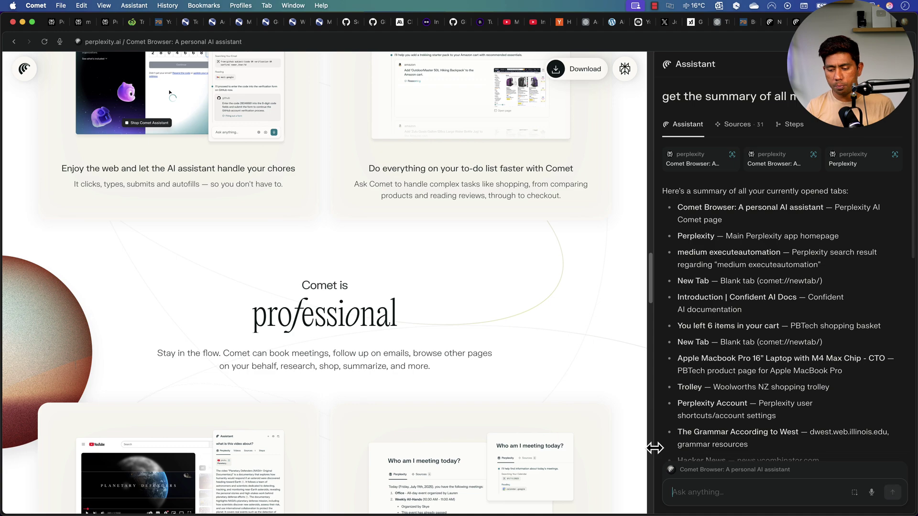
type("u")
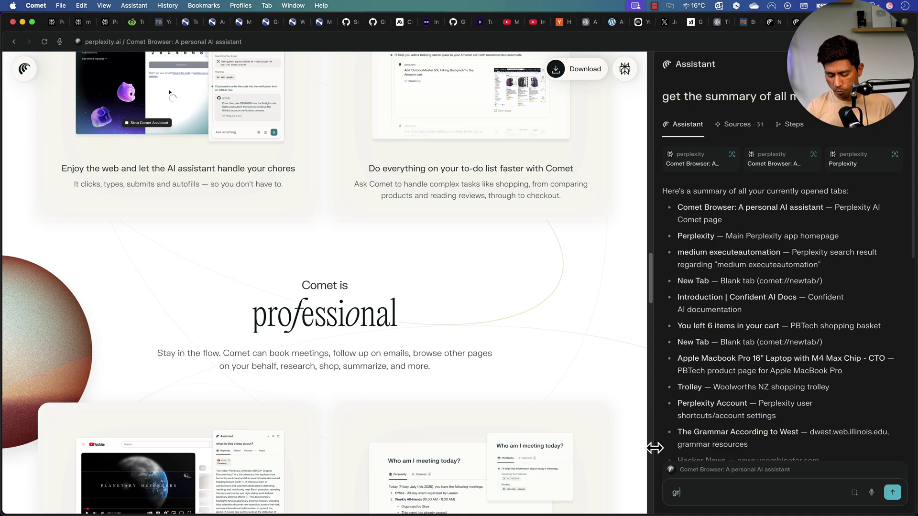
type(" similar tabs for me")
key("Return")
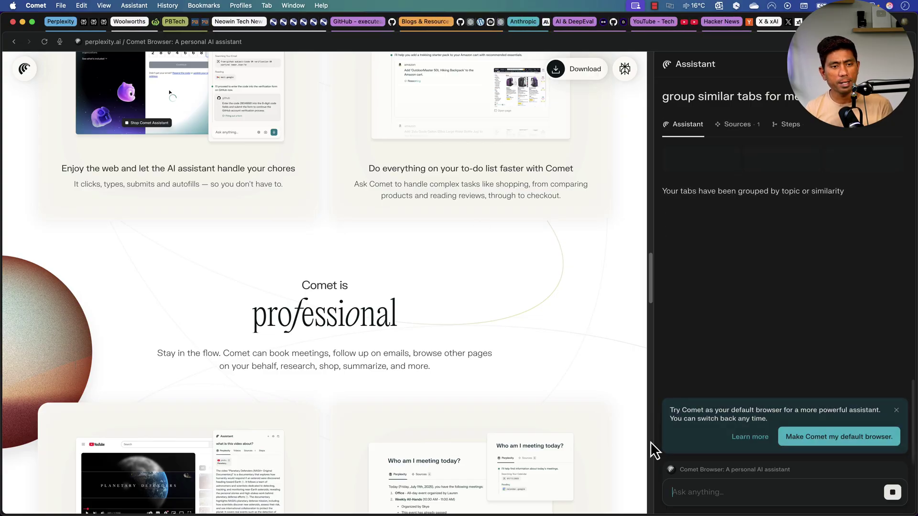
- Collapse the PBTech, Neowin Tech News, GitHub, Blogs & Resources, YouTube - Tech, Hacker News and X & xAI groups, leaving AI & DeepEval and Perplexity expanded
left_click(176, 25)
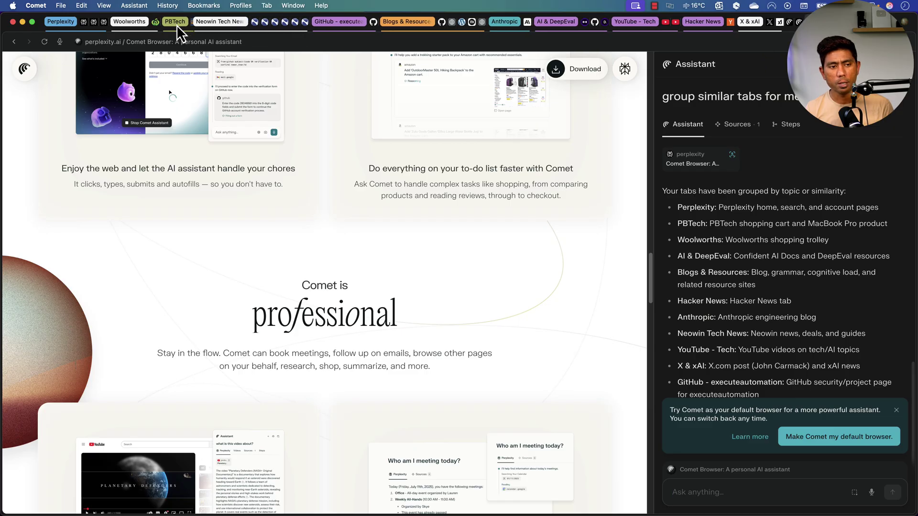
left_click(220, 25)
left_click(274, 24)
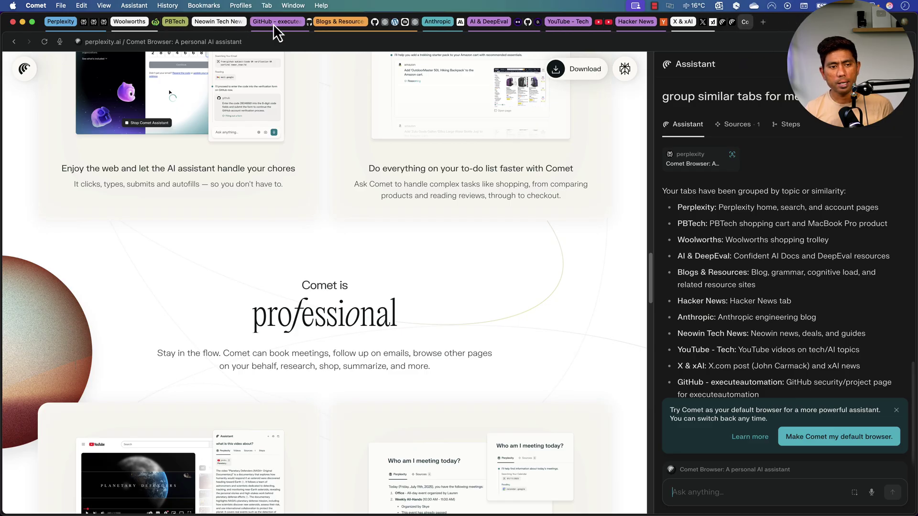
left_click(323, 25)
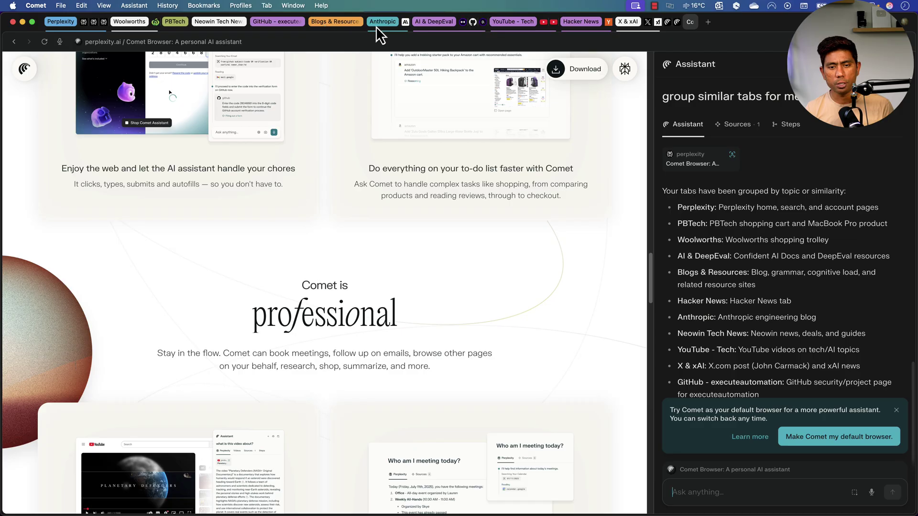
left_click(437, 22)
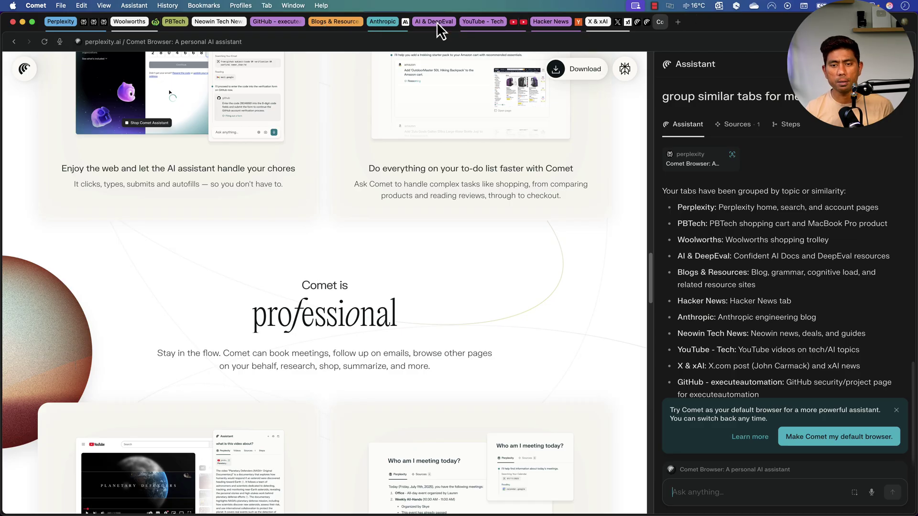
left_click(437, 22)
left_click(593, 23)
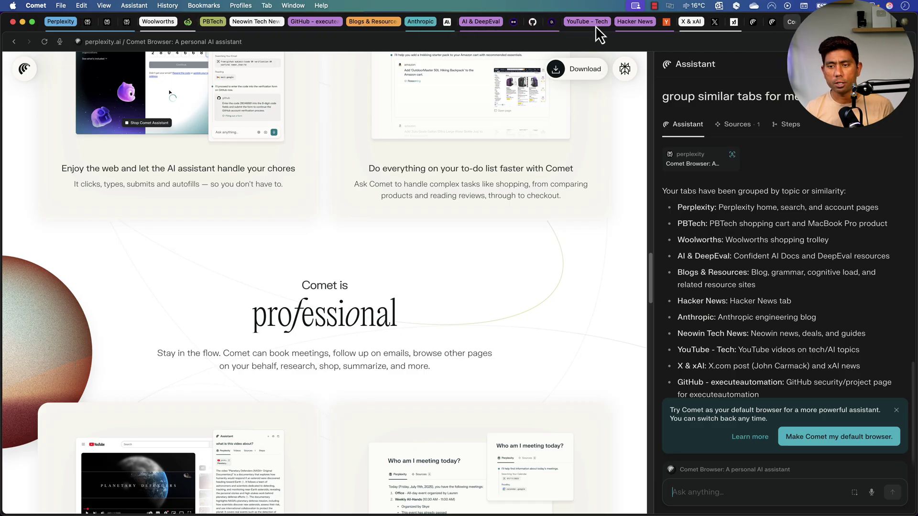
left_click(637, 22)
left_click(672, 21)
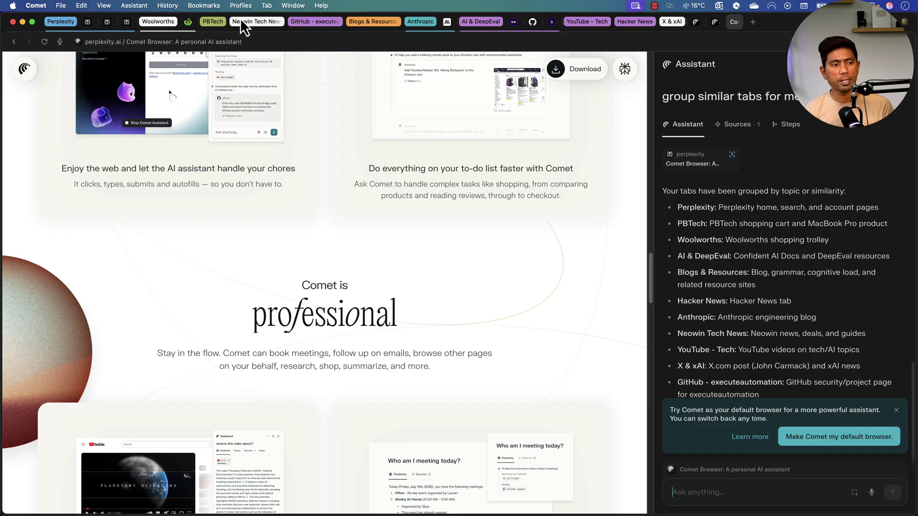
left_click(58, 22)
left_click(58, 24)
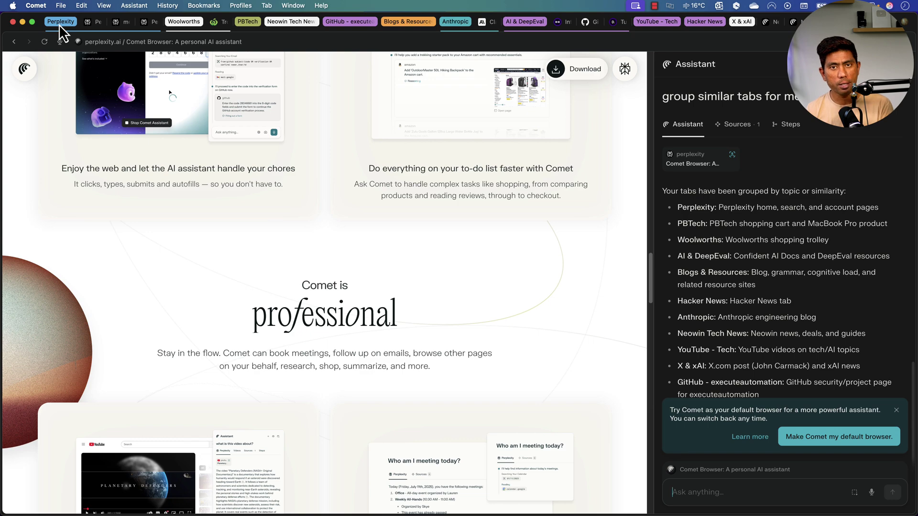
- Ask the assistant to "undo the grouping" of the tabs
left_click(723, 488)
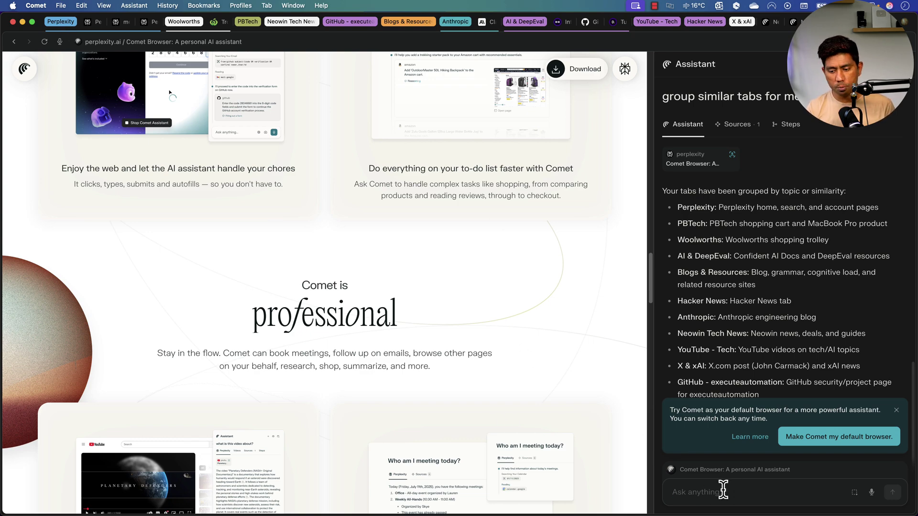
type("undo the g")
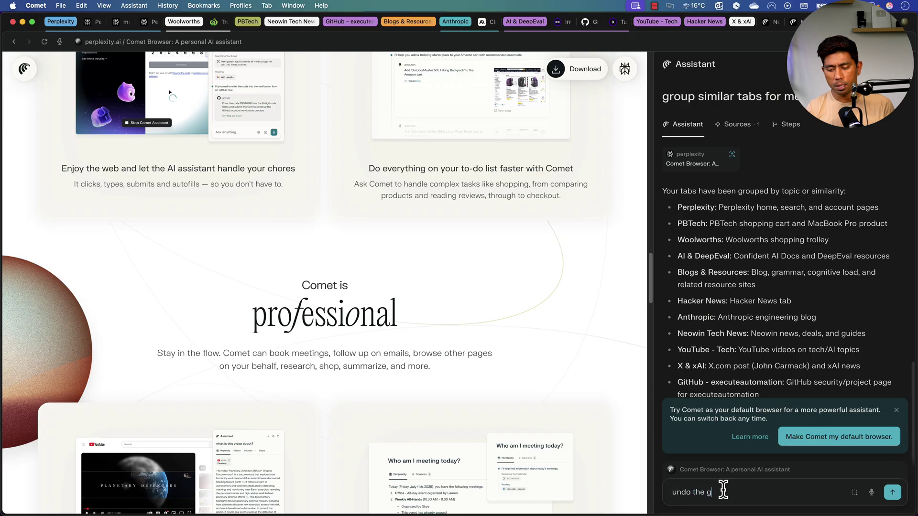
type("rouping")
key("Return")
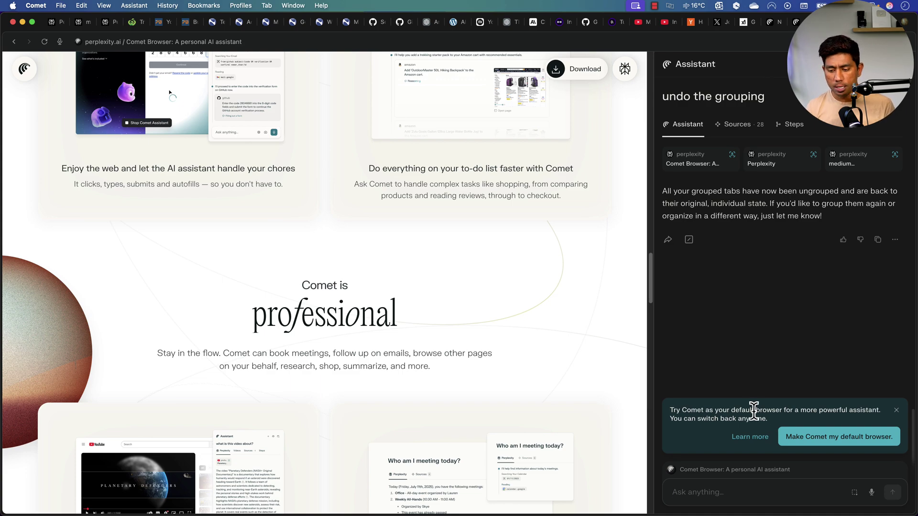
- Examine the name and instructions of the assistant's /evaluate-this-deal shortcut, close it without changes and bring the shortcut list back up
type("/e")
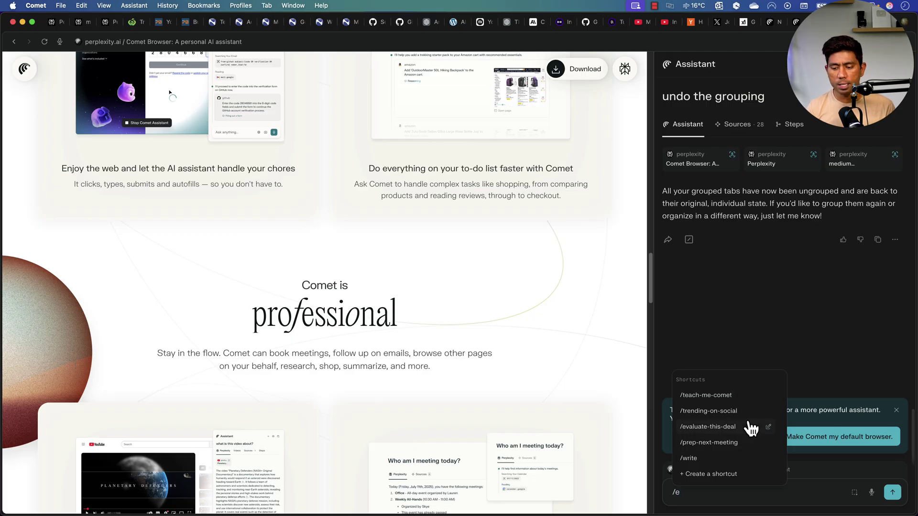
key("Up")
key("Up")
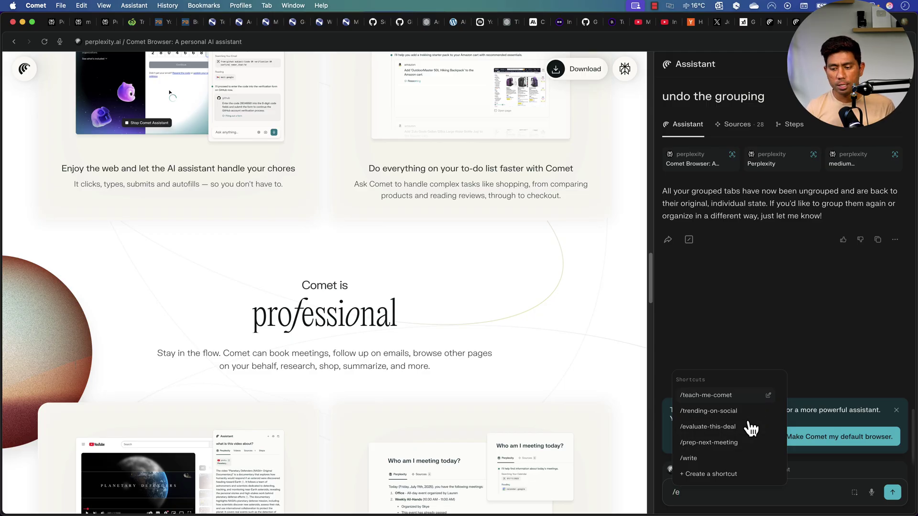
key("Down")
key("Down")
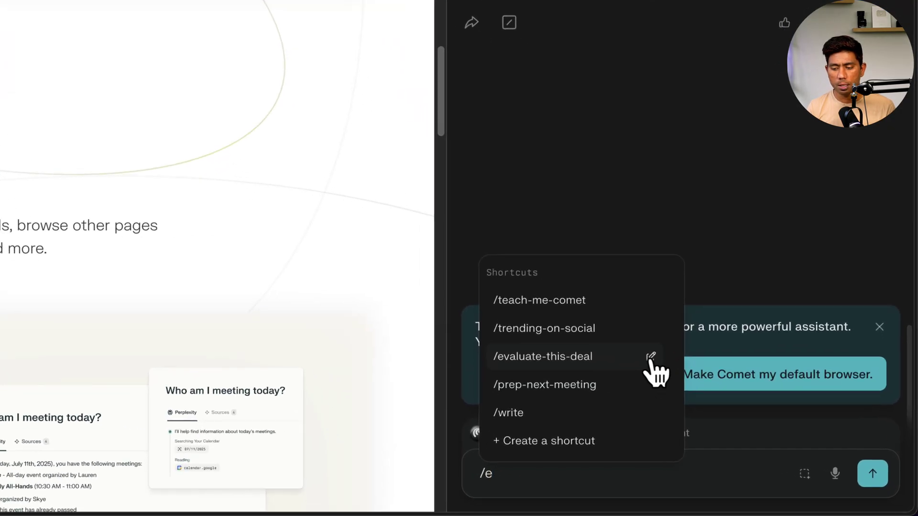
left_click(651, 358)
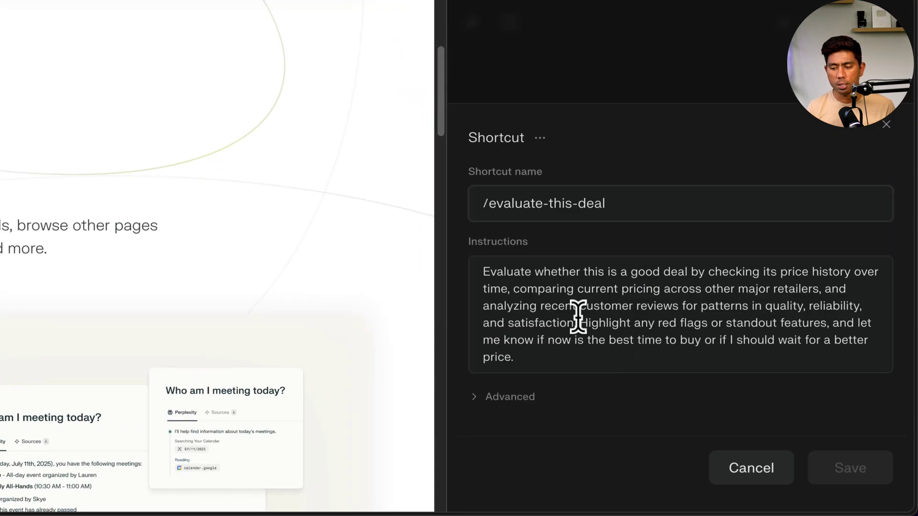
double_click(527, 203)
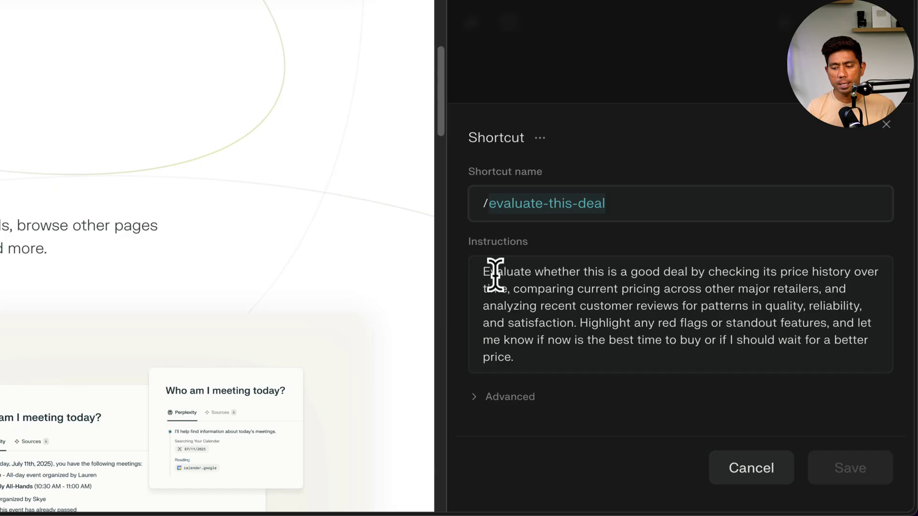
left_click_drag(483, 268, 524, 349)
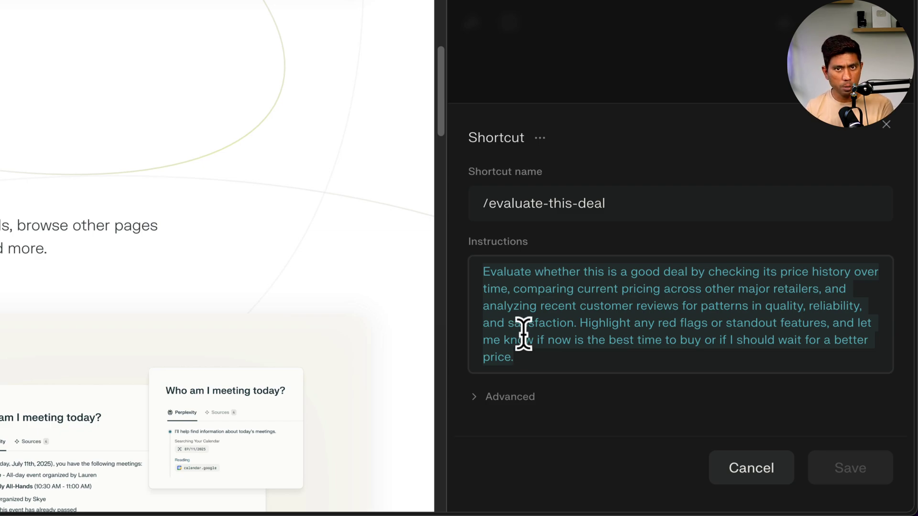
left_click(886, 124)
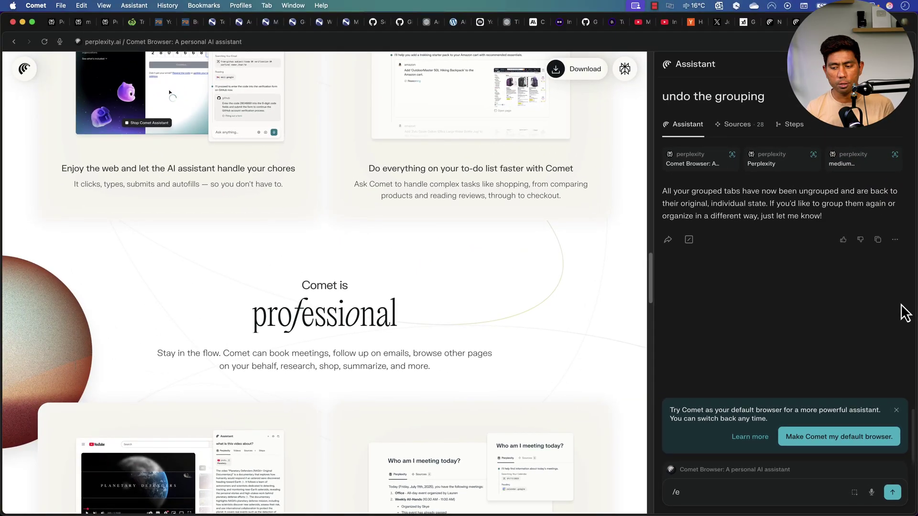
left_click(706, 491)
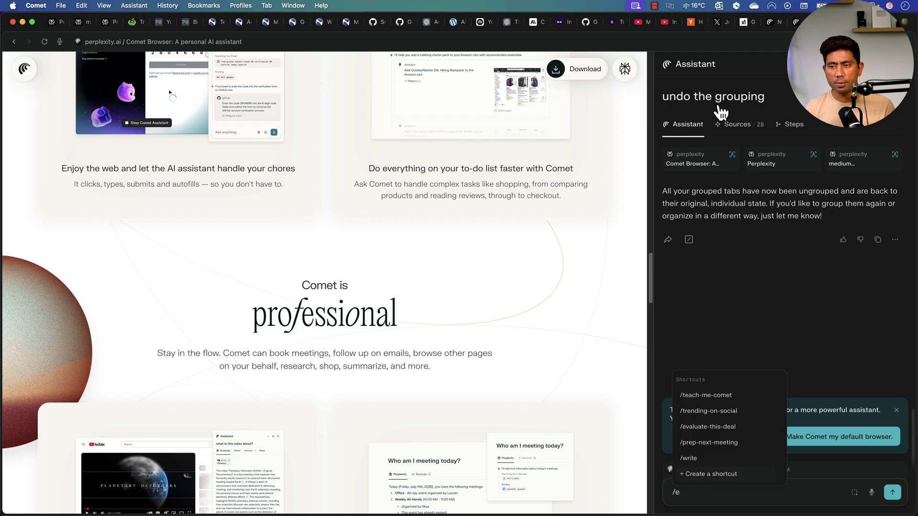
- Run the assistant's /evaluate-this-deal shortcut on the PB Tech page for the Apple Macbook Pro 16" with M4 Max chip
left_click(460, 40)
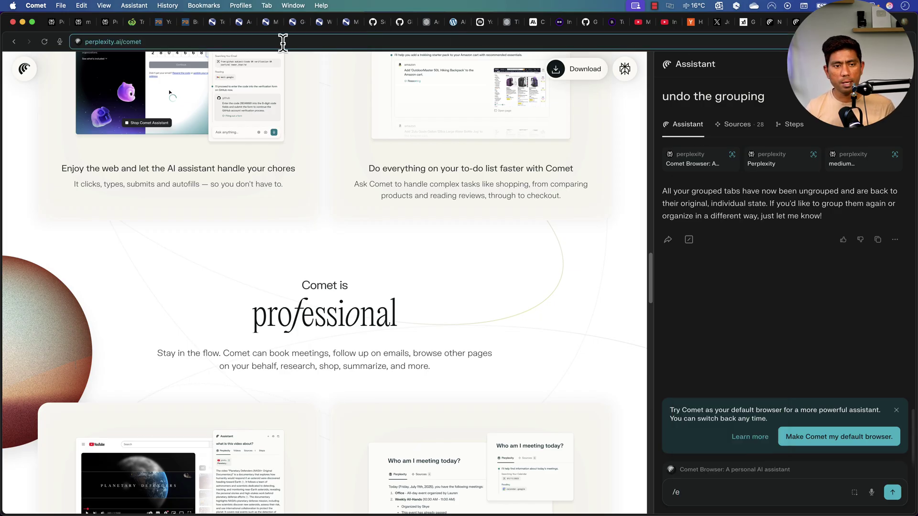
left_click(194, 23)
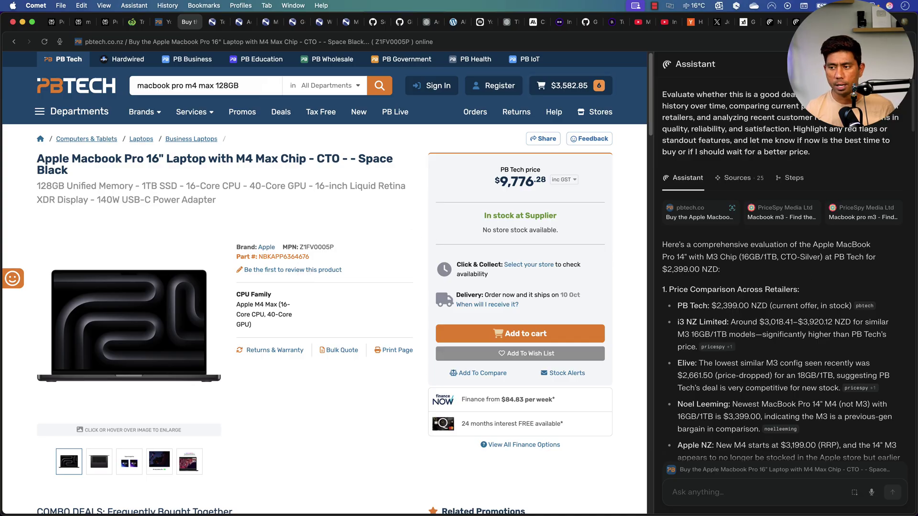
type("/")
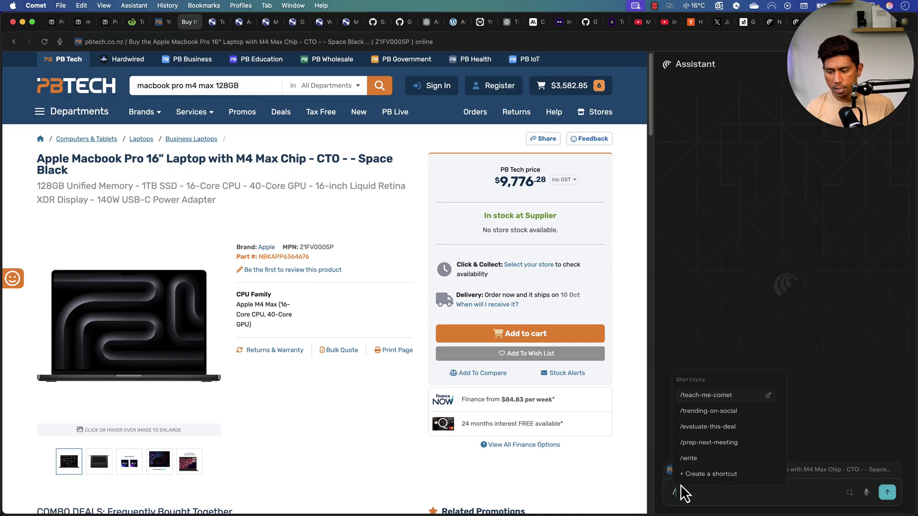
key("Down")
key("Down")
key("Return")
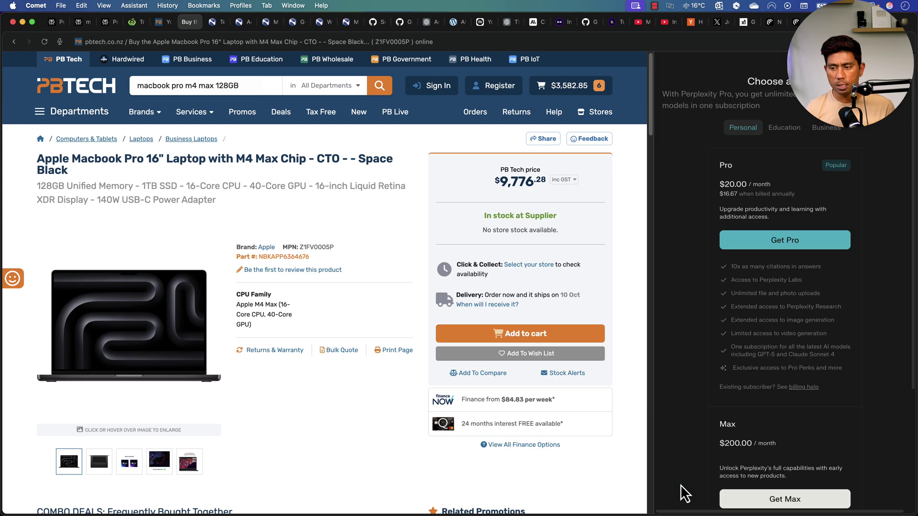
key("Escape")
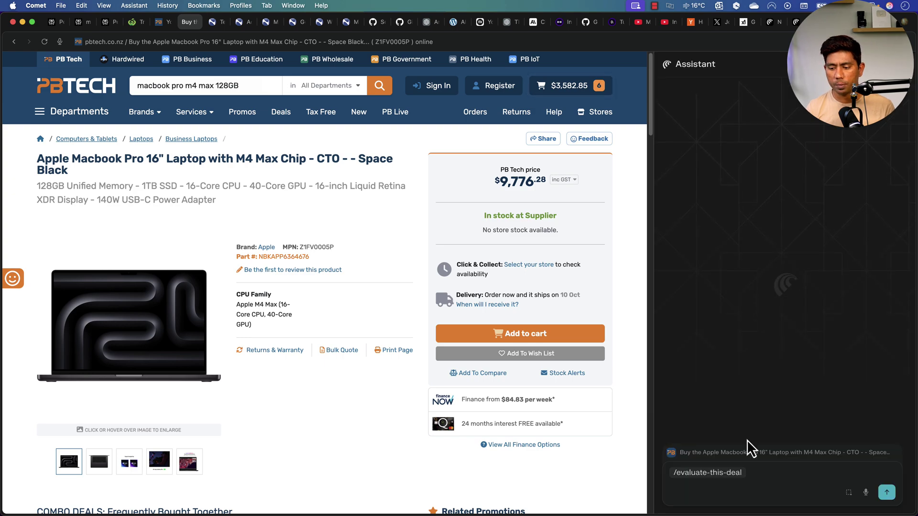
left_click(889, 492)
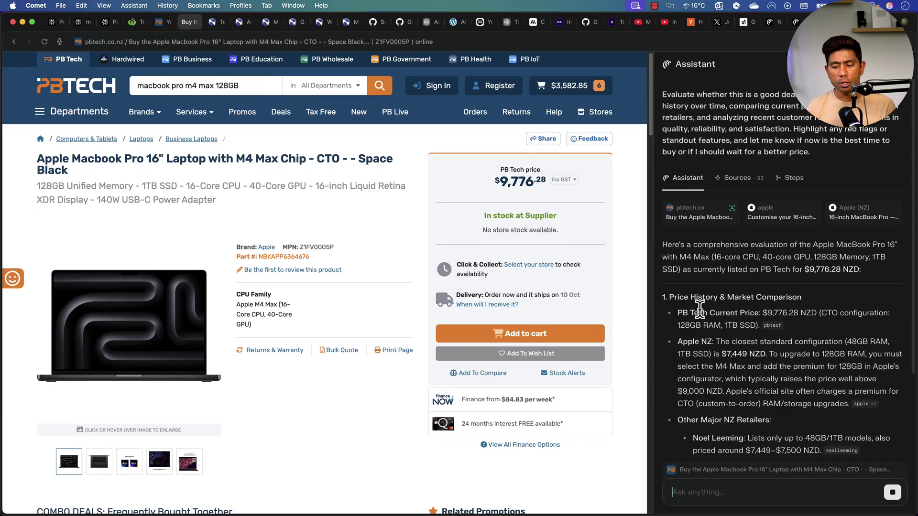
- Read through the deal evaluation, comparing the retailer prices in the summary table and checking the conclusion and recommendation
scroll(776, 407, "down", 1)
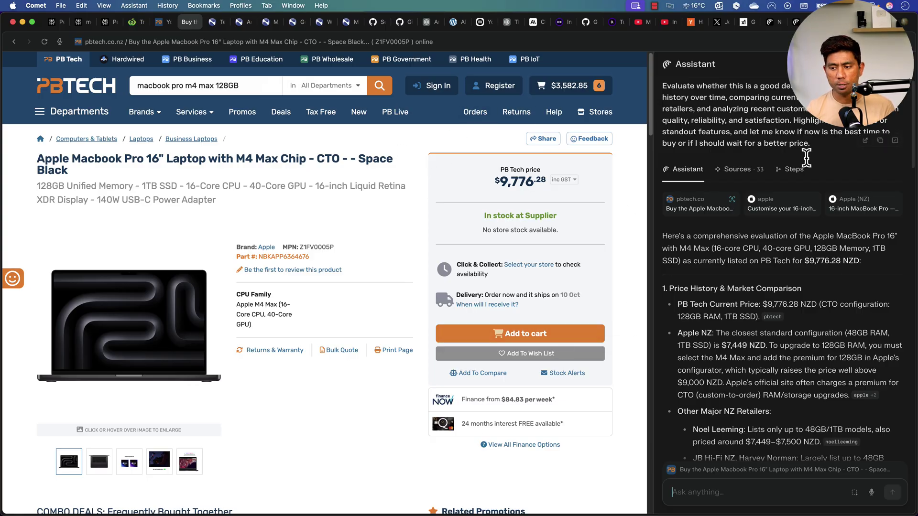
scroll(783, 325, "down", 10)
scroll(770, 333, "down", 10)
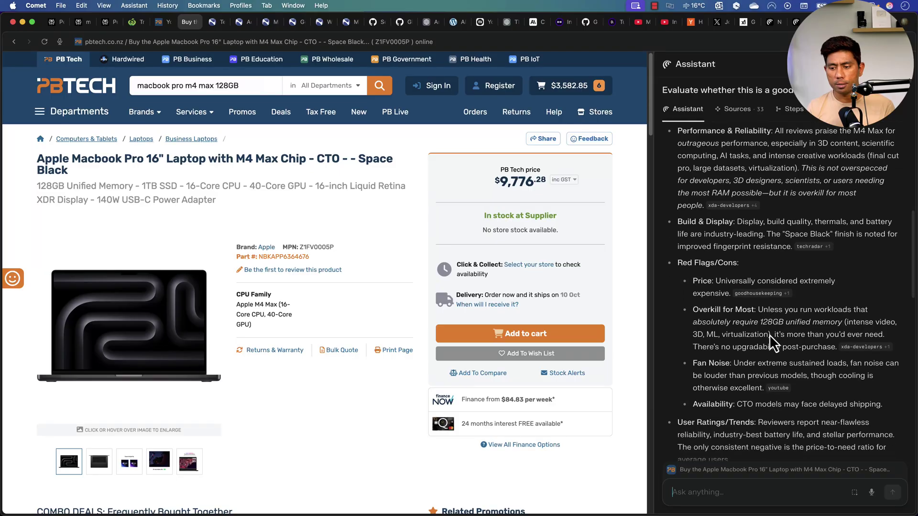
scroll(770, 334, "down", 6)
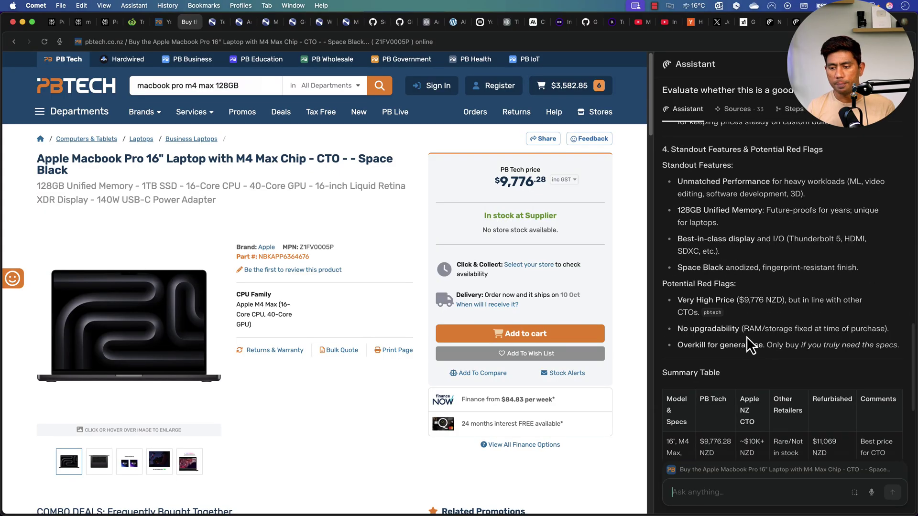
scroll(687, 313, "down", 2)
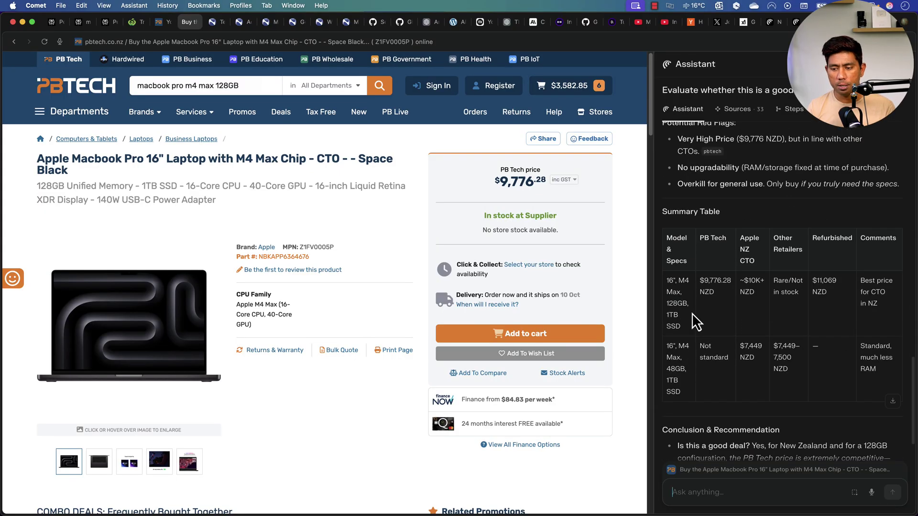
left_click_drag(704, 281, 723, 294)
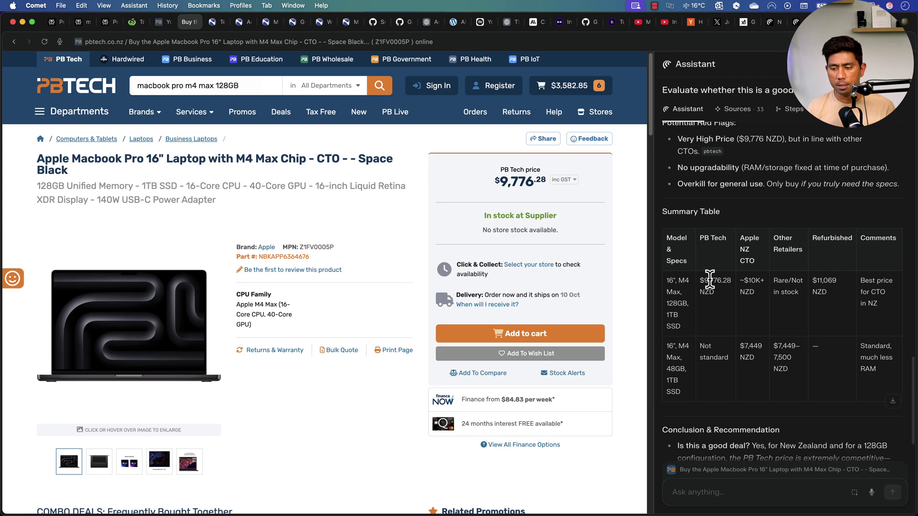
left_click_drag(717, 290, 761, 291)
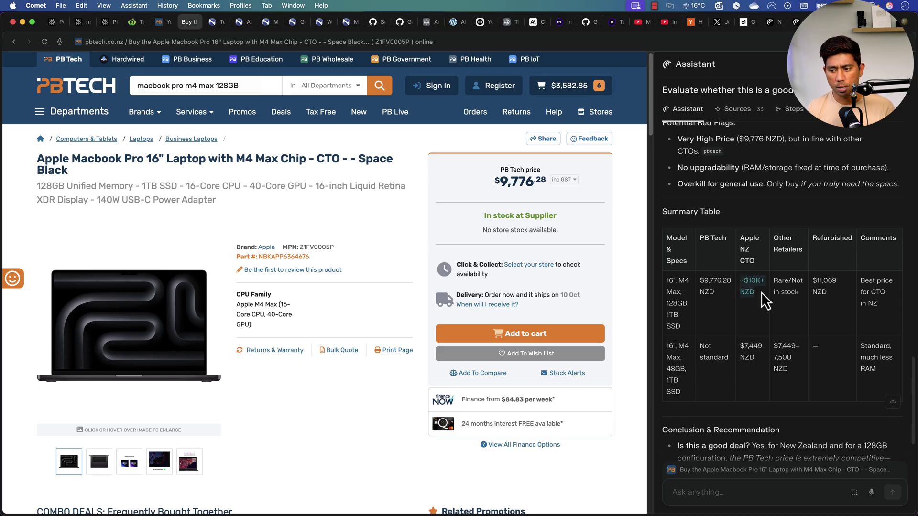
left_click(760, 292)
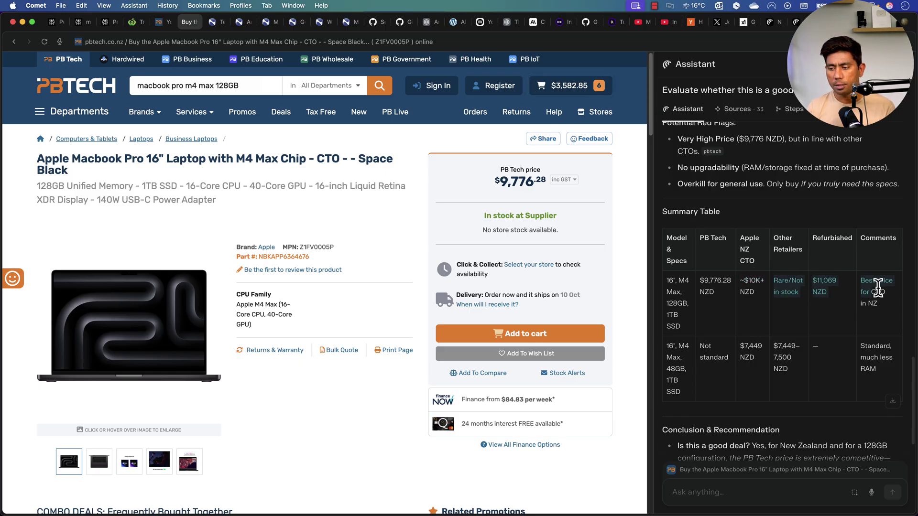
double_click(823, 284)
triple_click(834, 282)
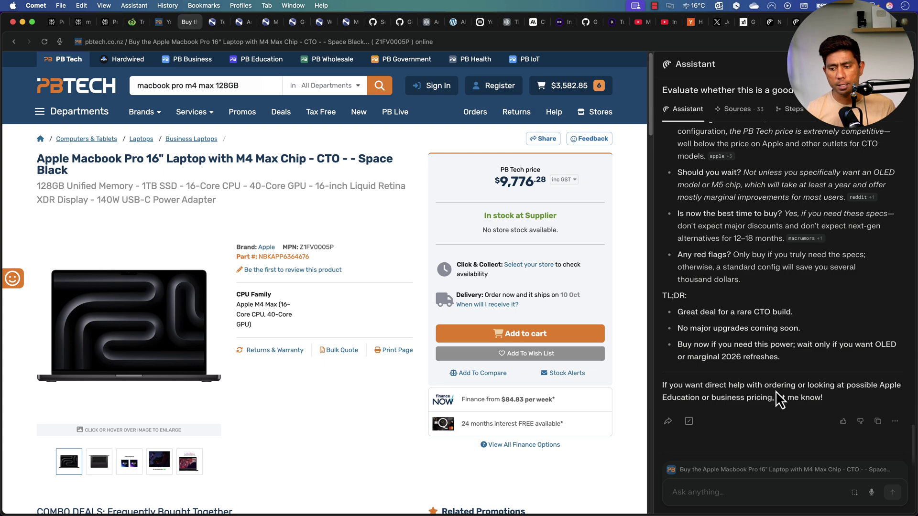
- In a new tab, ask the assistant "Can you search for a youtube video where Adrew Karpathy told about Tom crusie movie"
key("super+t")
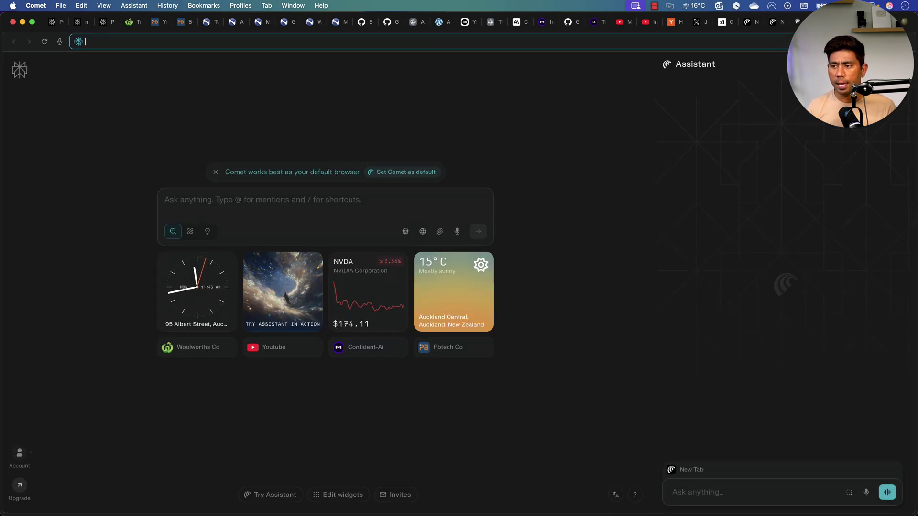
left_click(691, 489)
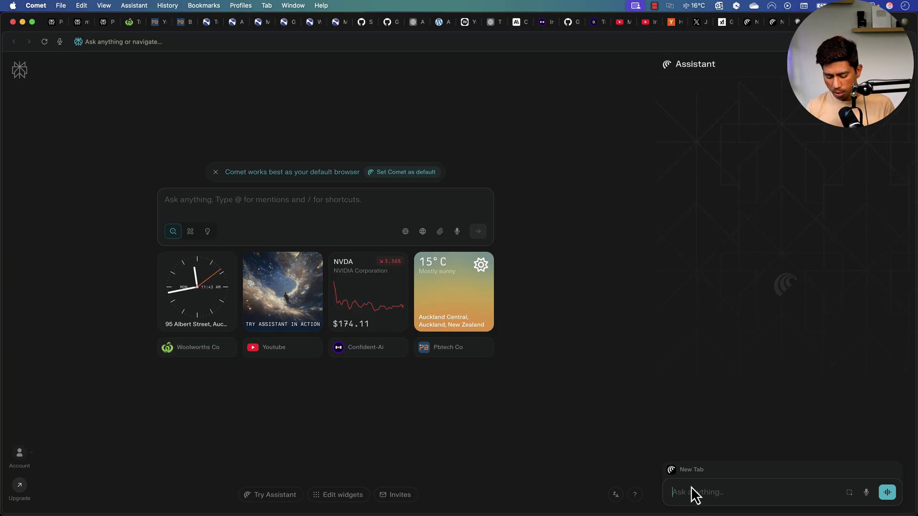
type("Can y")
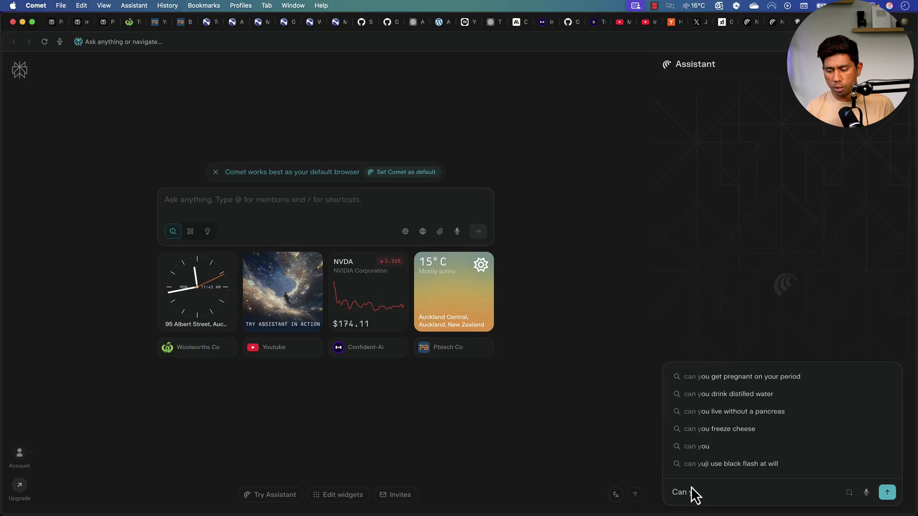
type("ou search for a you")
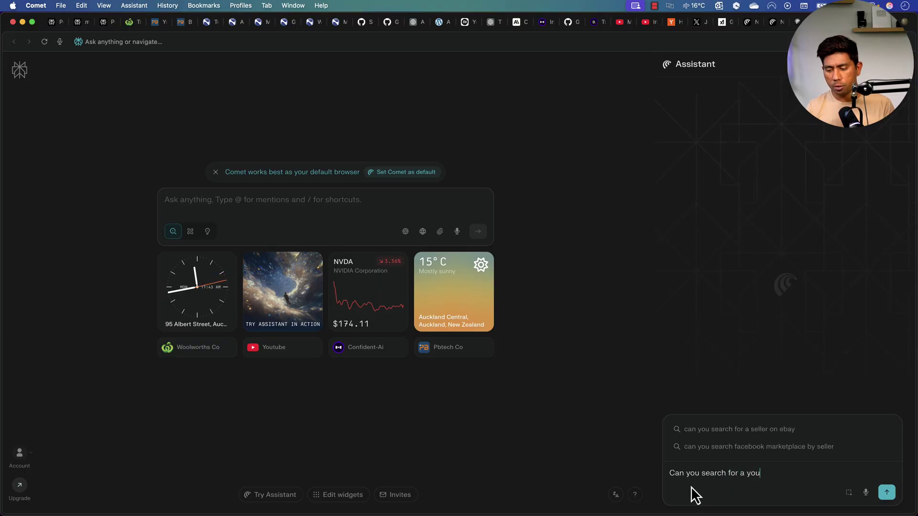
type("tube video wh")
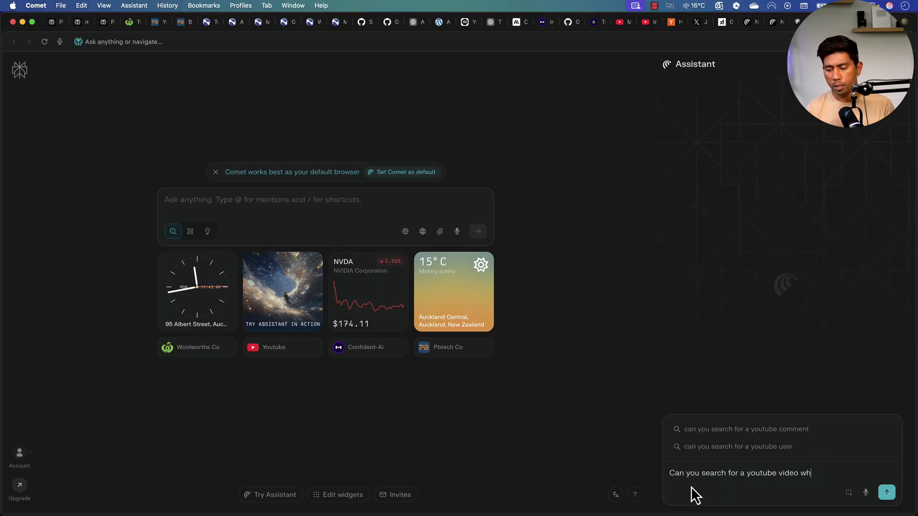
type("ere Adre")
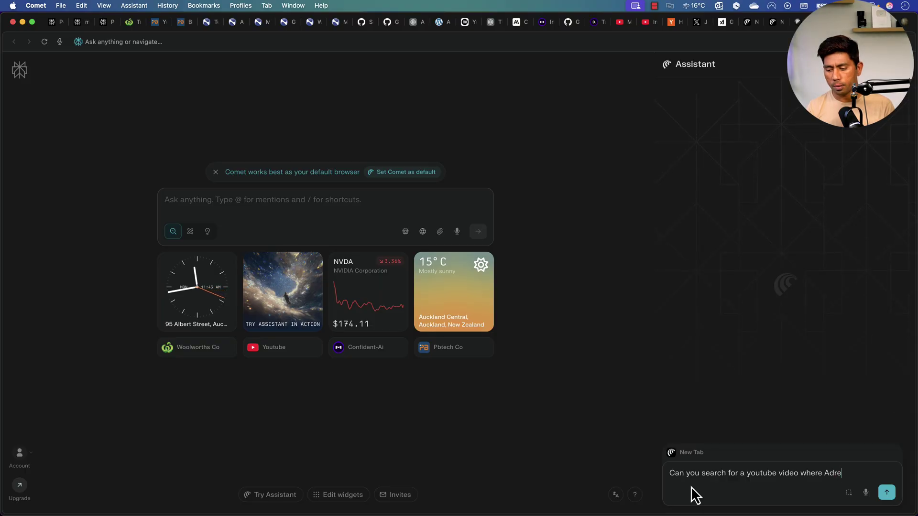
type("w Karp")
key("BackSpace")
type("rpathy told ")
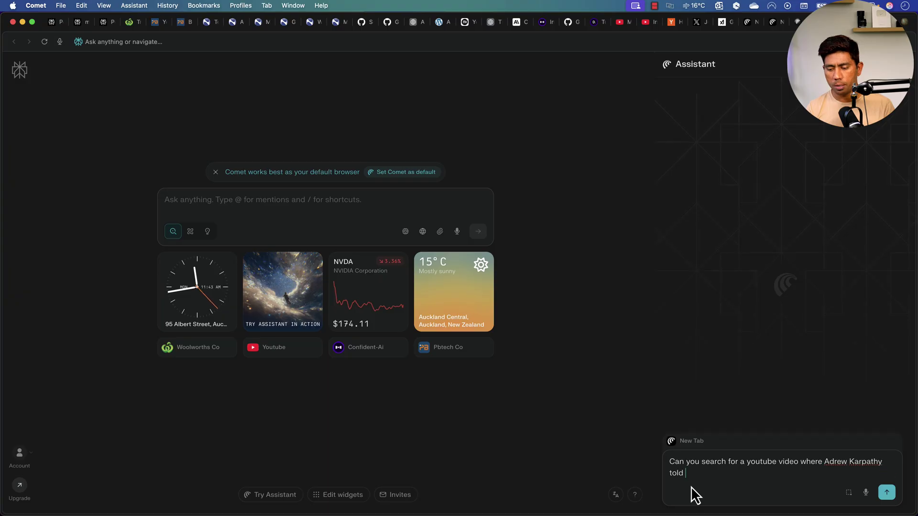
type("about ")
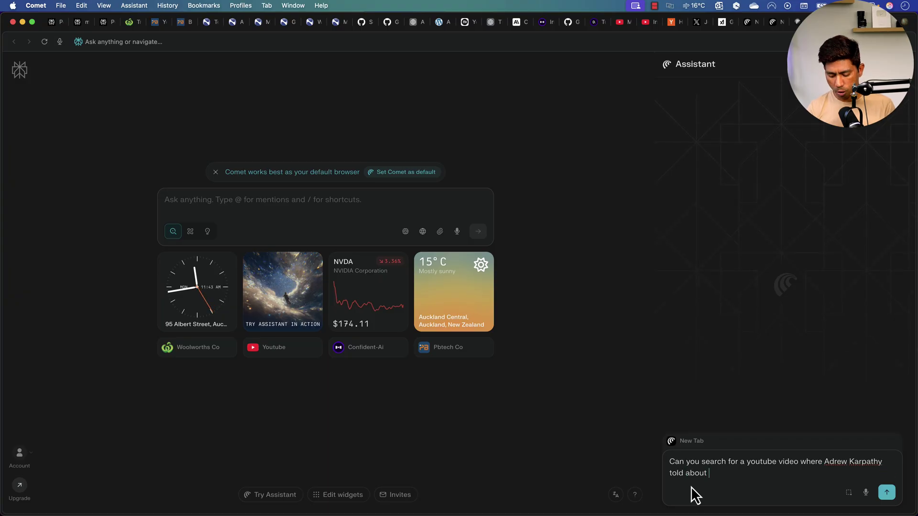
type("Tom crusi")
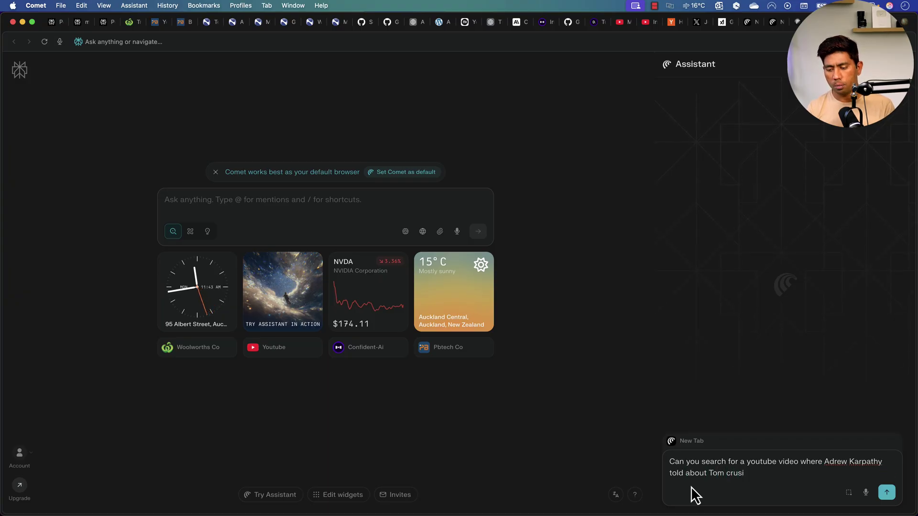
type("e movie")
key("Return")
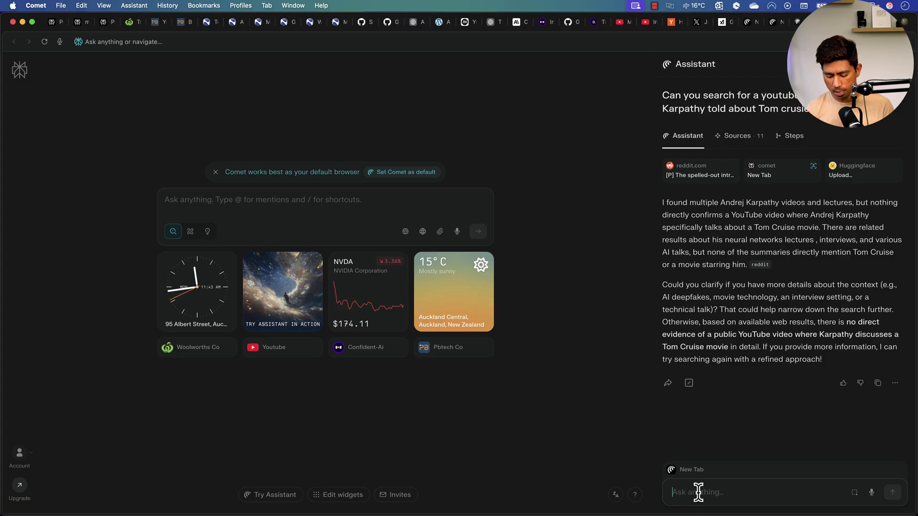
- Follow up by asking the assistant to "get the movie name"
type("get the movie n")
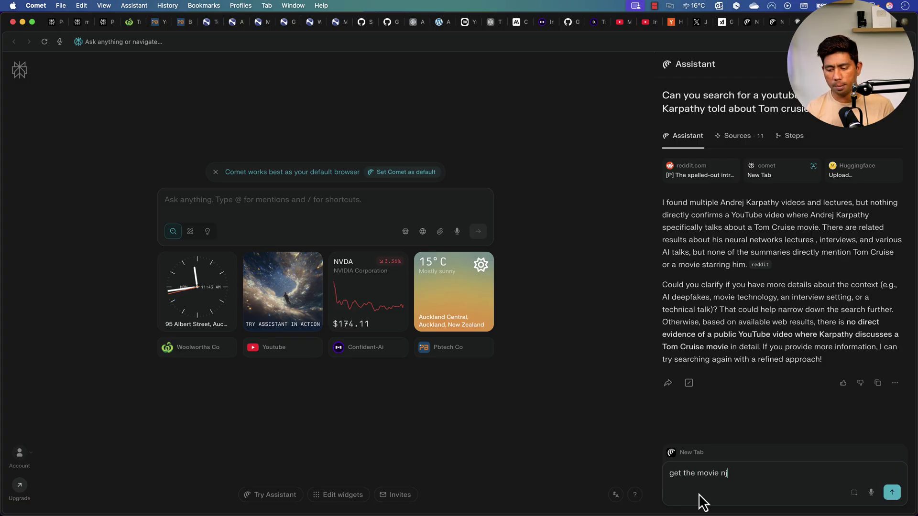
type("ame")
key("Return")
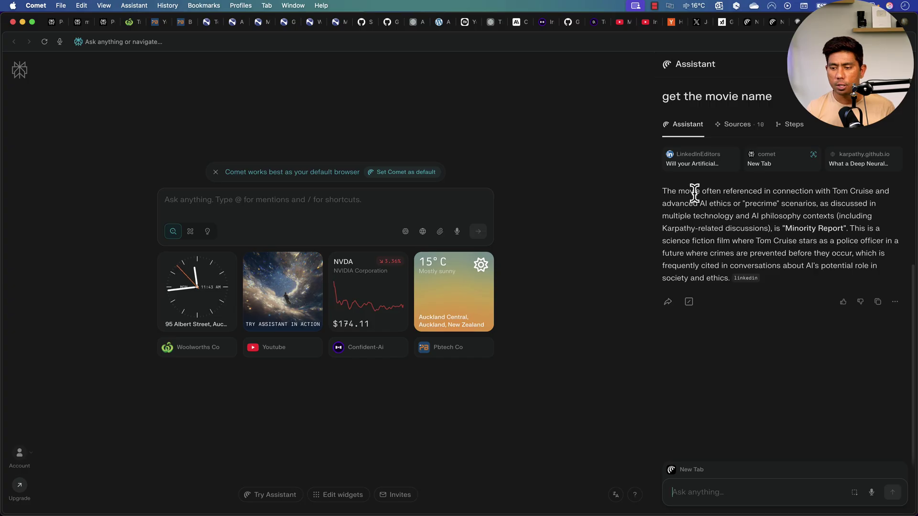
- Examine the movie answer and its LinkedIn citation, and skim the cited karpathy.github.io article "What a Deep Neural Network thinks about your #selfie"
left_click_drag(701, 191, 853, 191)
left_click(856, 192)
double_click(759, 204)
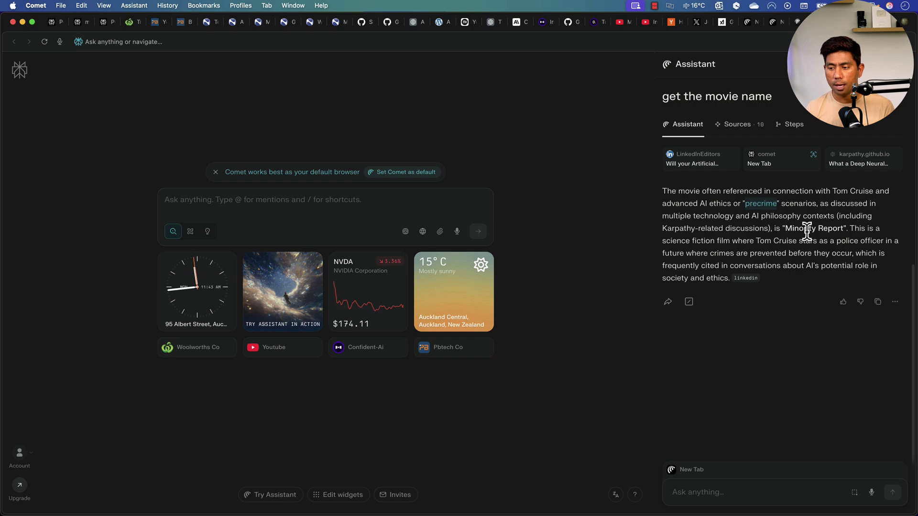
left_click_drag(786, 228, 841, 228)
mouse_move(754, 285)
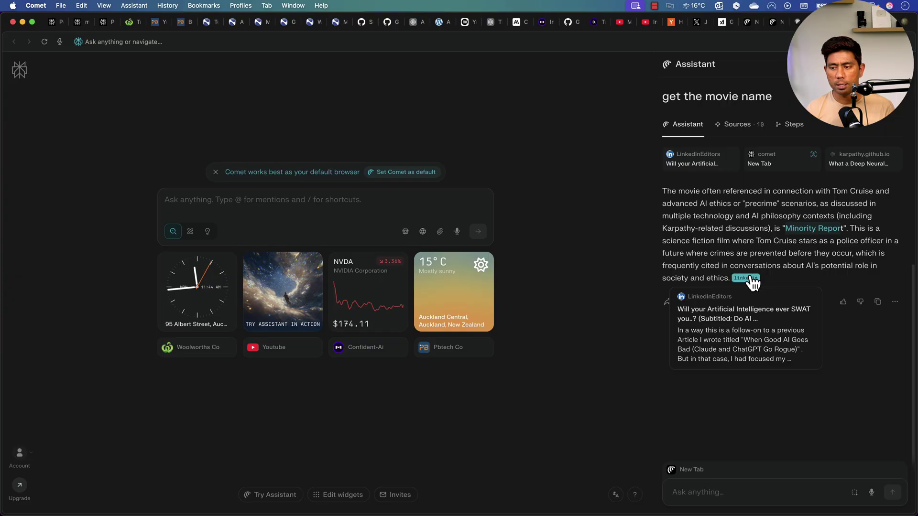
left_click(852, 159)
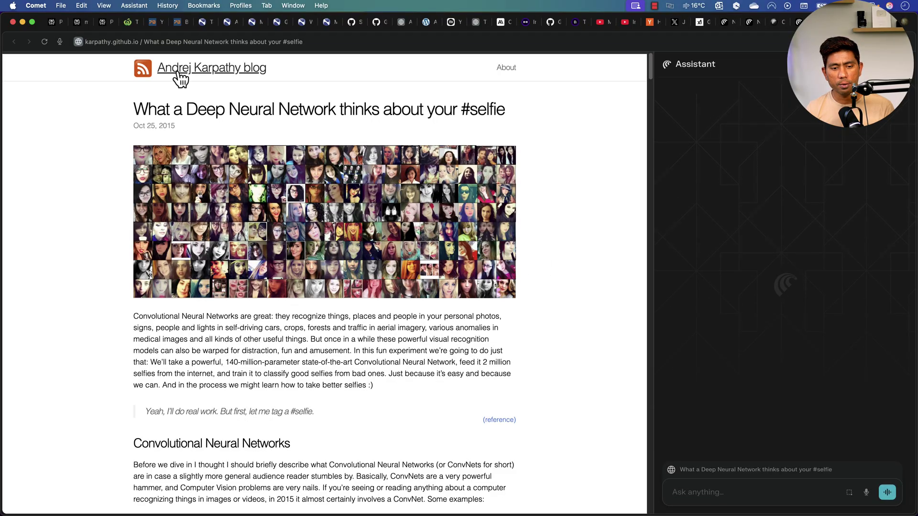
scroll(376, 344, "down", 15)
scroll(377, 337, "down", 20)
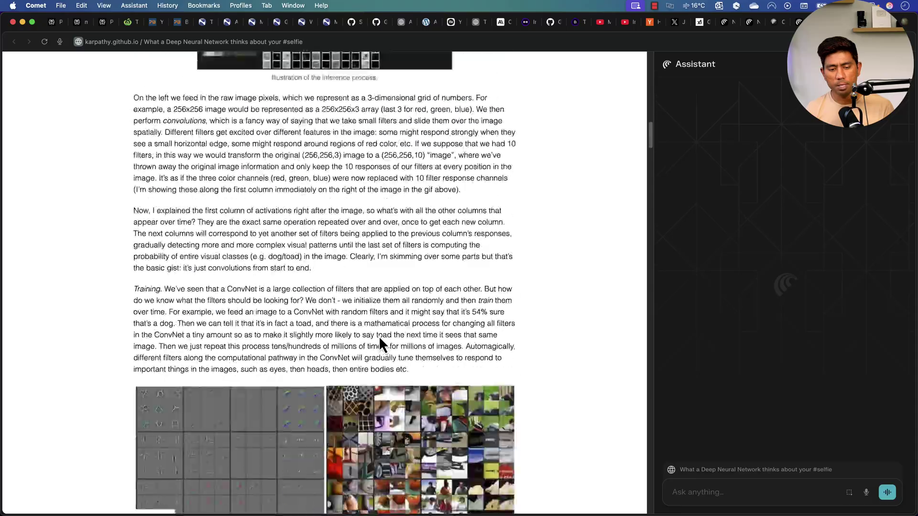
scroll(379, 337, "down", 20)
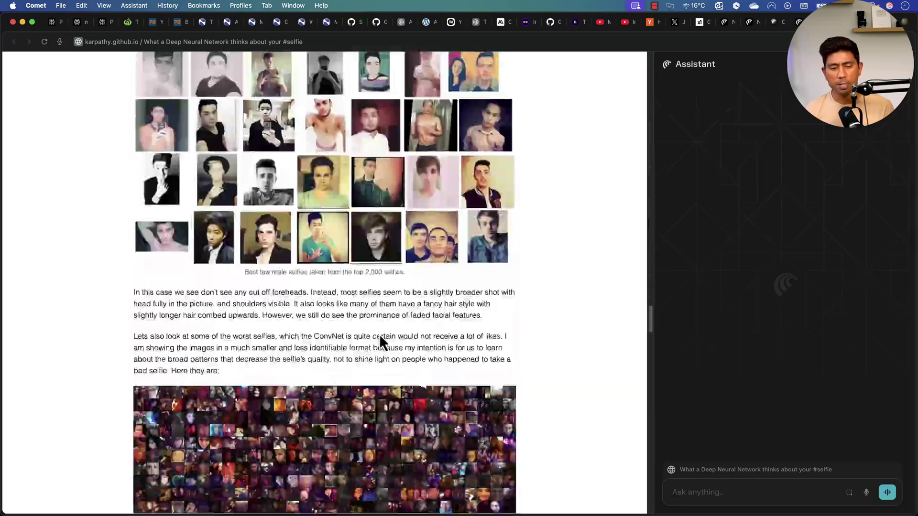
scroll(382, 343, "up", 20)
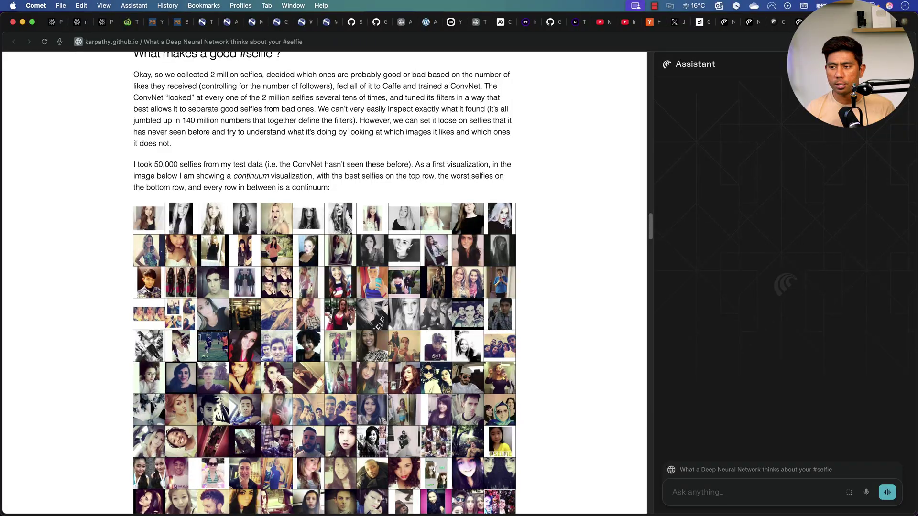
- In a new tab, ask the assistant "show me the youtube video where he talked about" and highlight the suggested video's title
key("super+t")
left_click(693, 492)
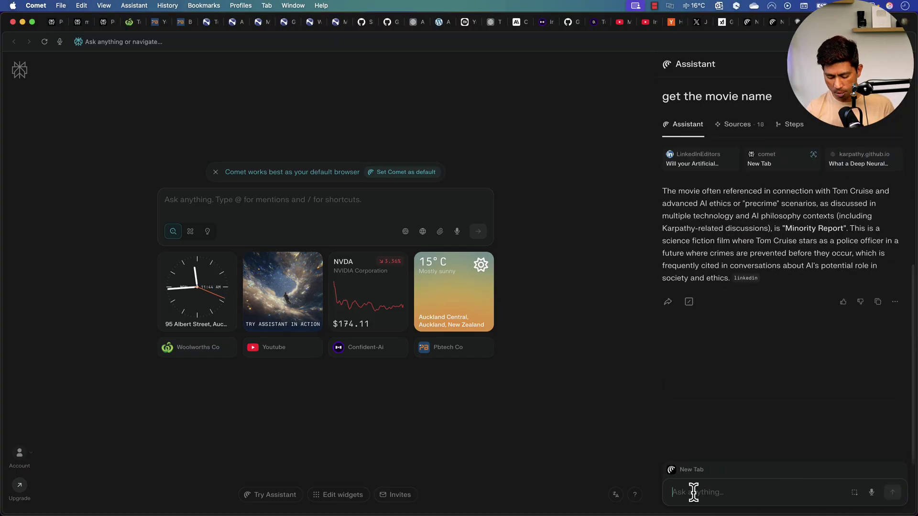
type("show me the youtu")
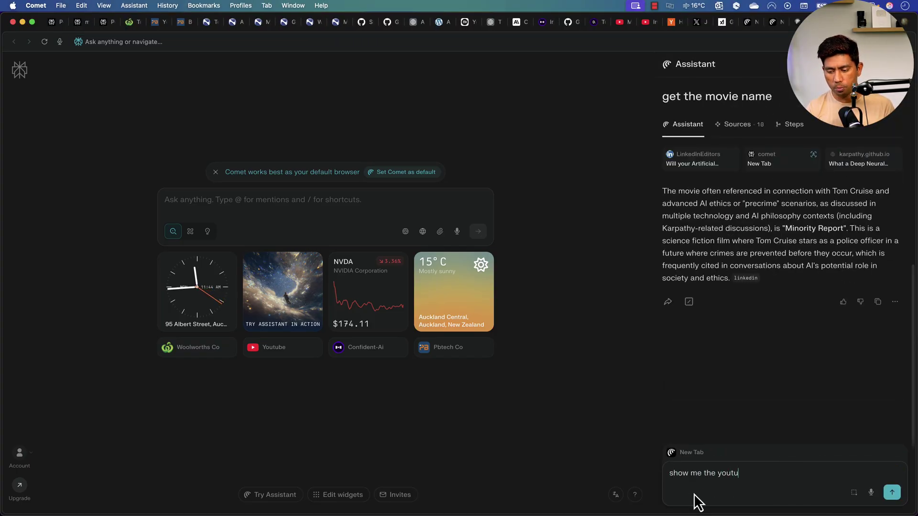
type("be video where h")
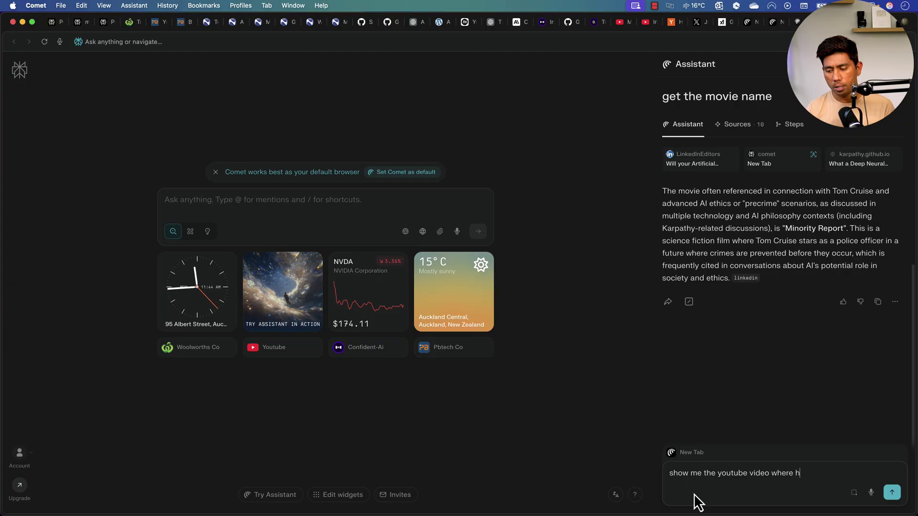
type("e talked about")
key("Return")
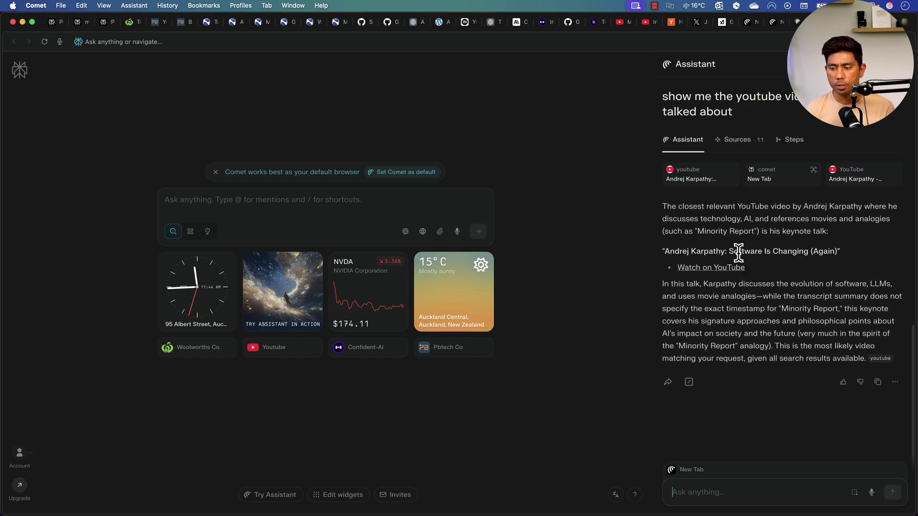
left_click_drag(663, 251, 835, 250)
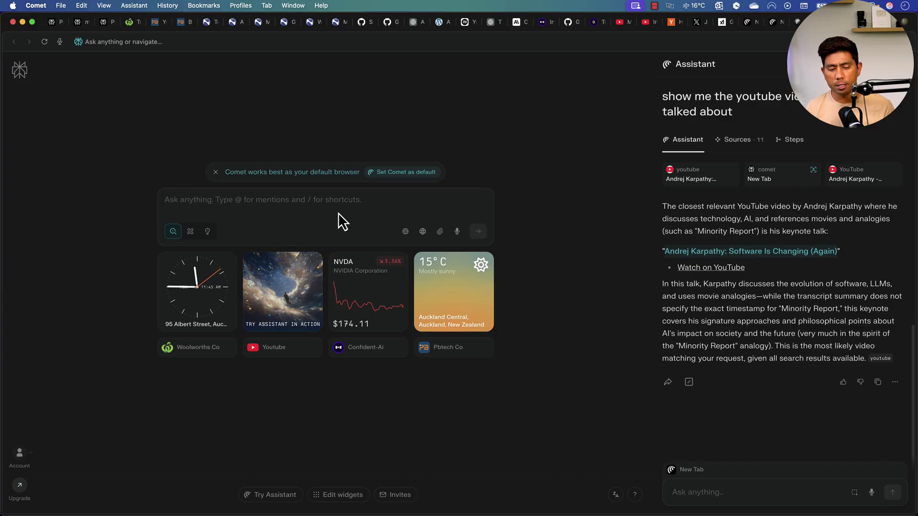
- Open Tasks in the account settings, review the scheduled MacBook availability task's instructions and schedule, and close it
mouse_move(28, 217)
mouse_move(36, 139)
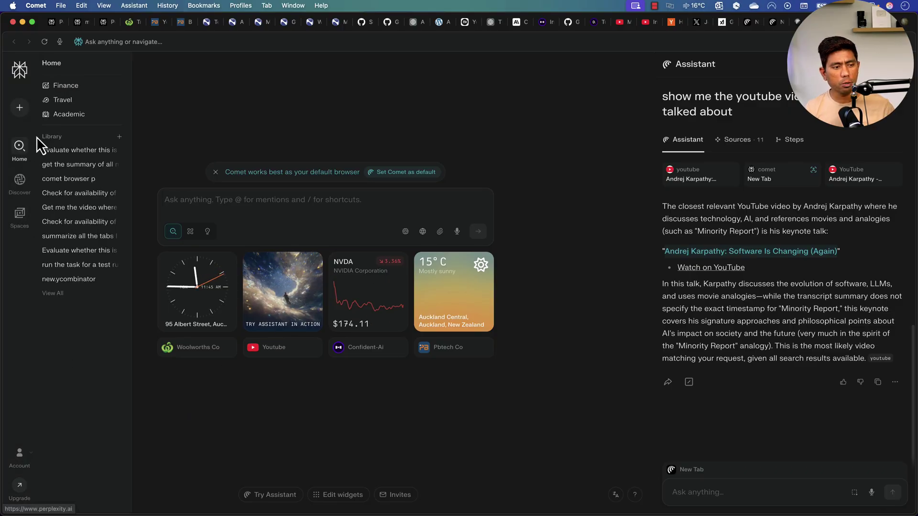
left_click(19, 457)
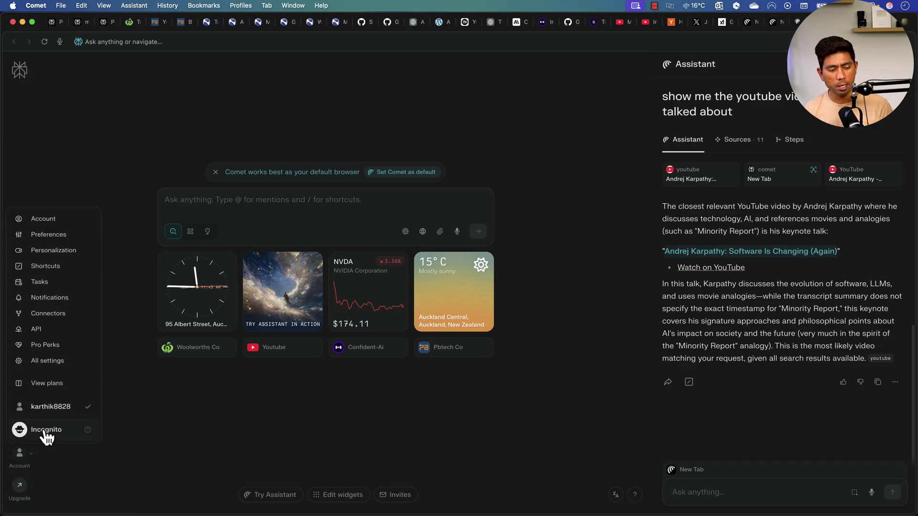
left_click(39, 236)
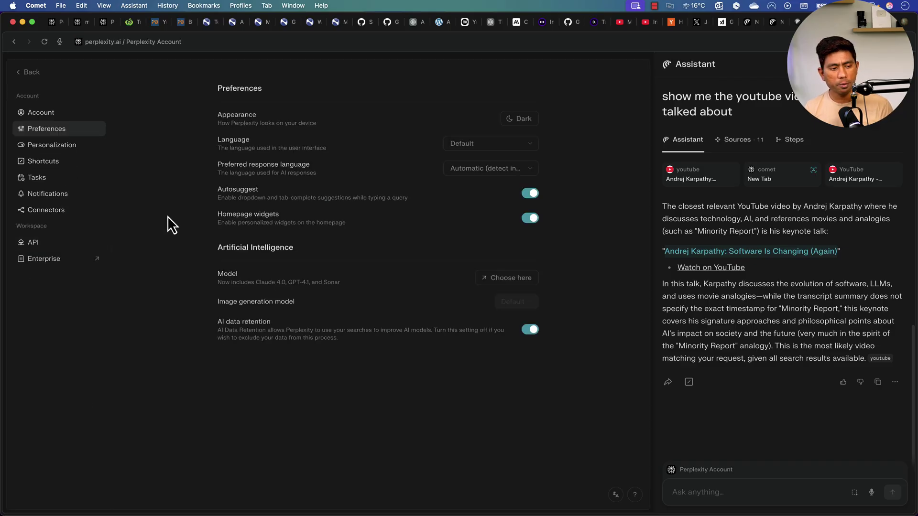
left_click(48, 179)
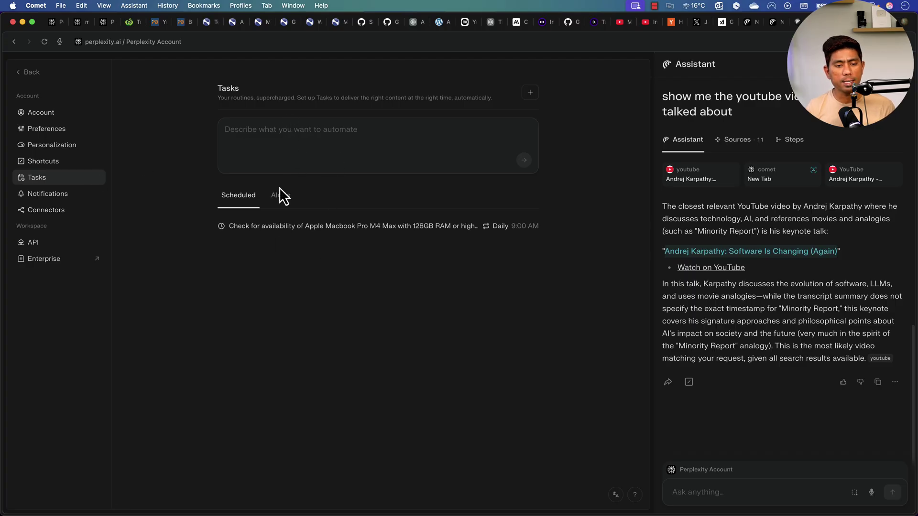
left_click(269, 227)
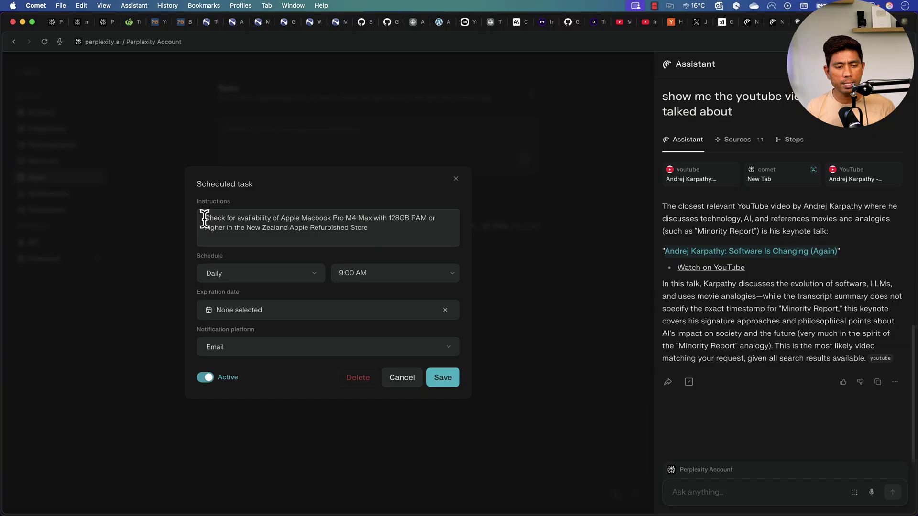
left_click_drag(204, 219, 376, 231)
left_click(409, 218)
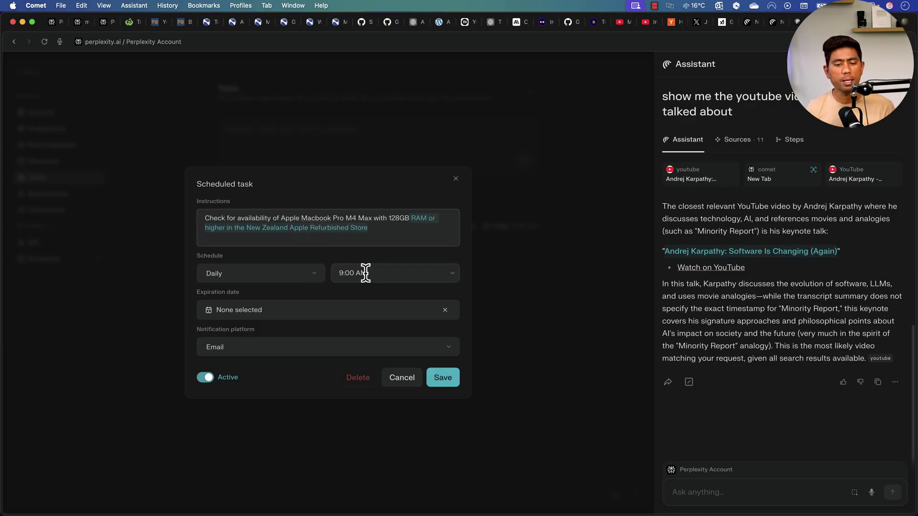
left_click(455, 180)
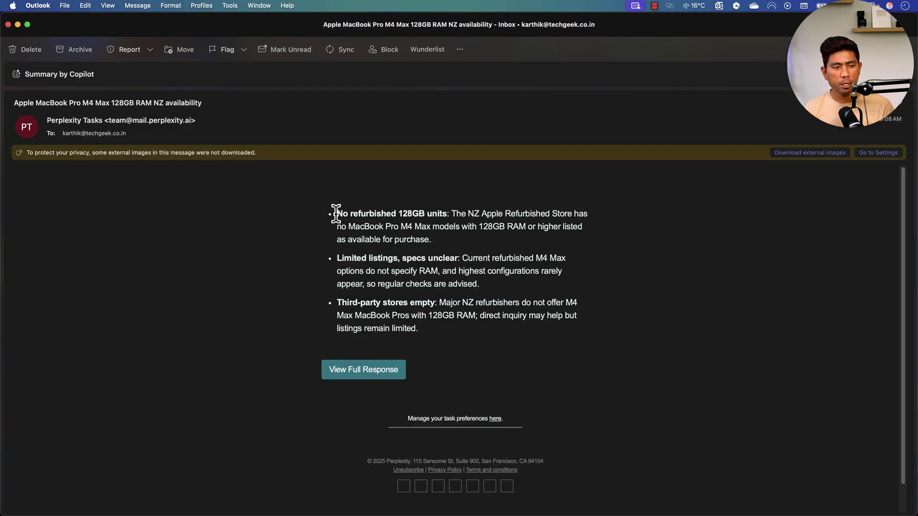
- In Outlook, read the Perplexity Tasks email on MacBook Pro M4 Max availability, highlighting the refurbished 128GB units finding
left_click_drag(338, 213, 427, 236)
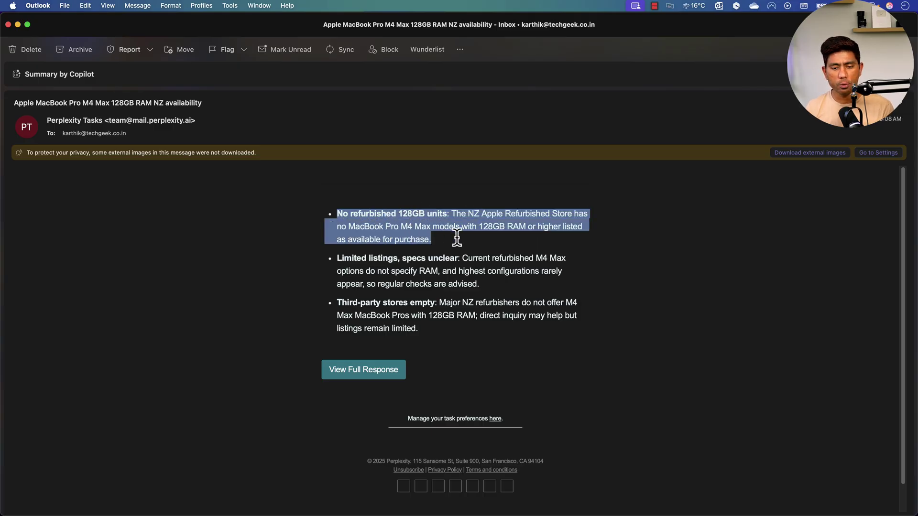
left_click_drag(375, 214, 445, 237)
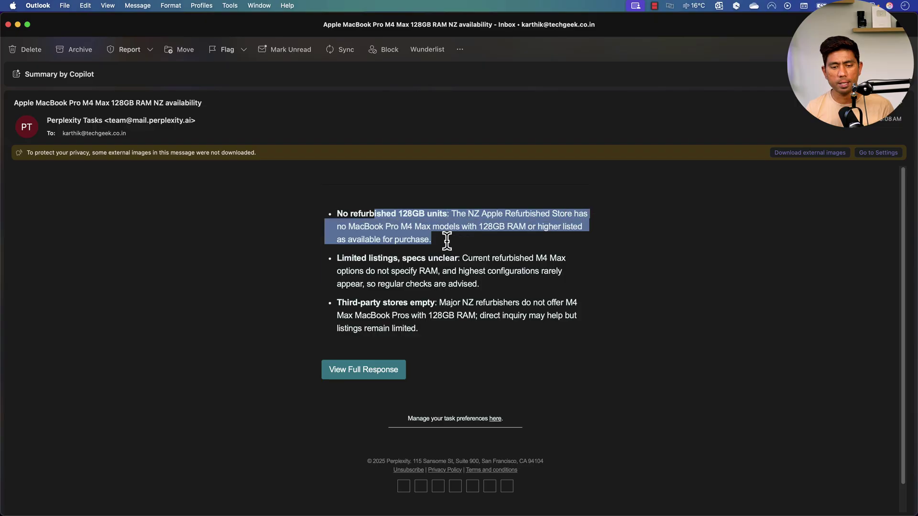
left_click_drag(338, 212, 442, 237)
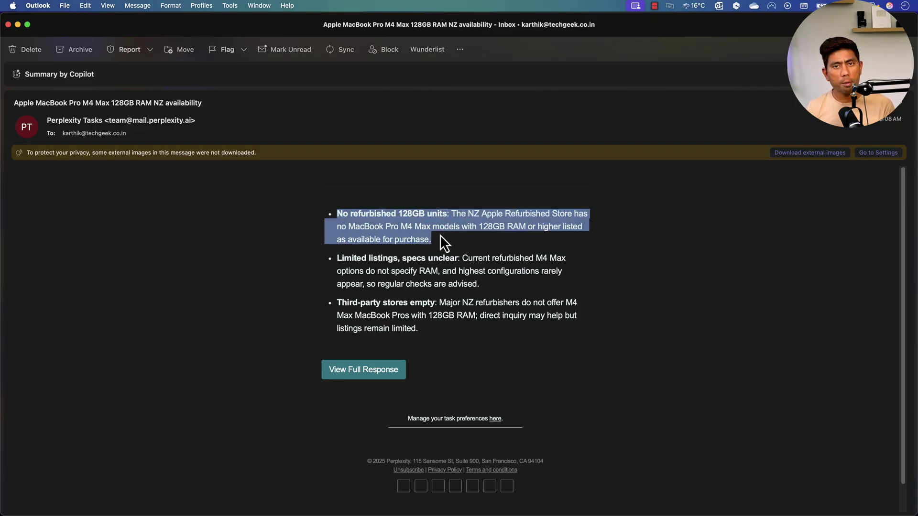
left_click(805, 152)
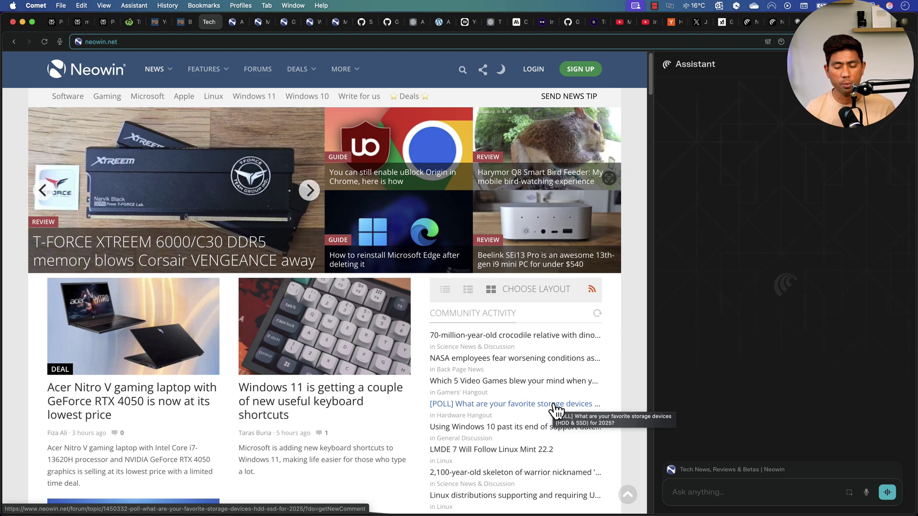
- On the Neowin homepage, ask the assistant to "Summarize this p[age"
left_click(693, 492)
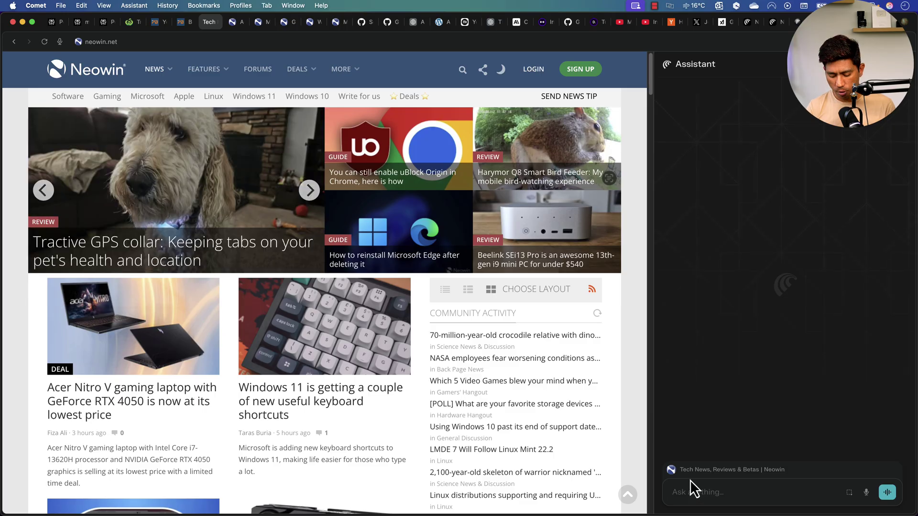
type("Summa")
type("rize this p[a")
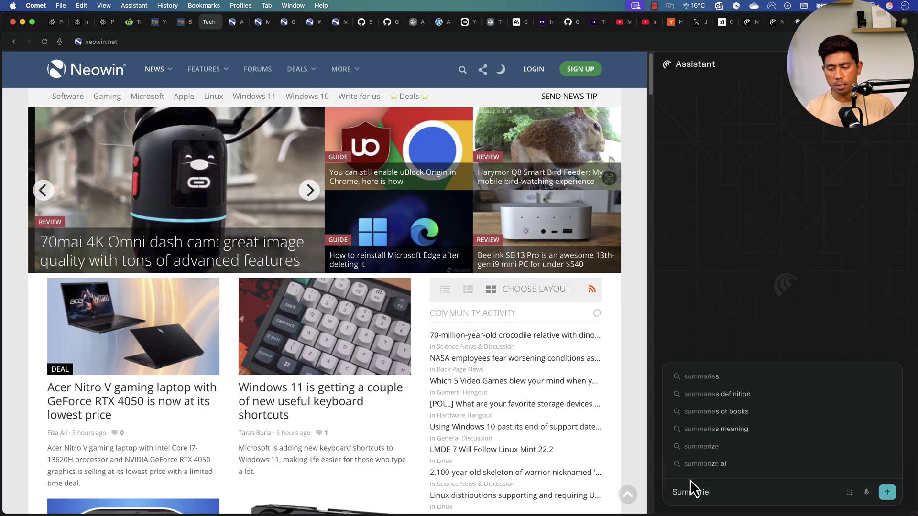
type("ge")
key("Return")
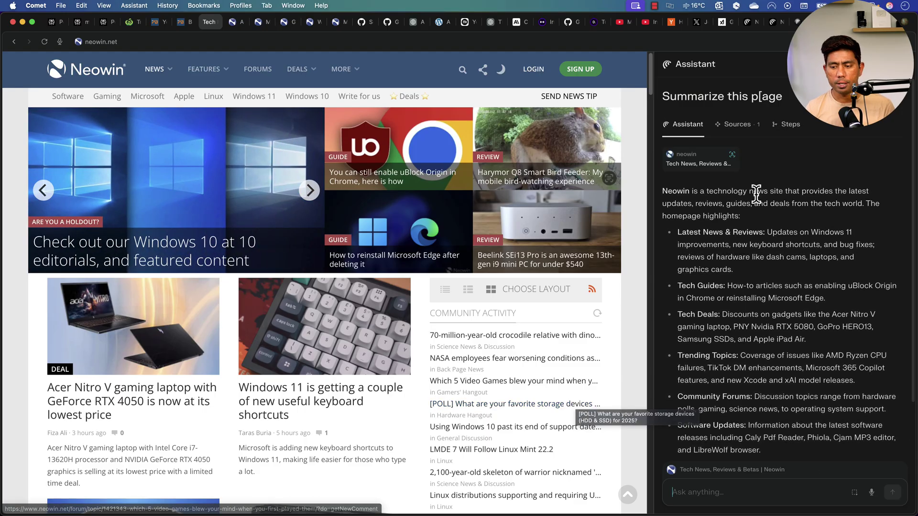
- Follow up by asking the assistant to "get the summary for each and every news in the page"
left_click(689, 493)
type("get the su")
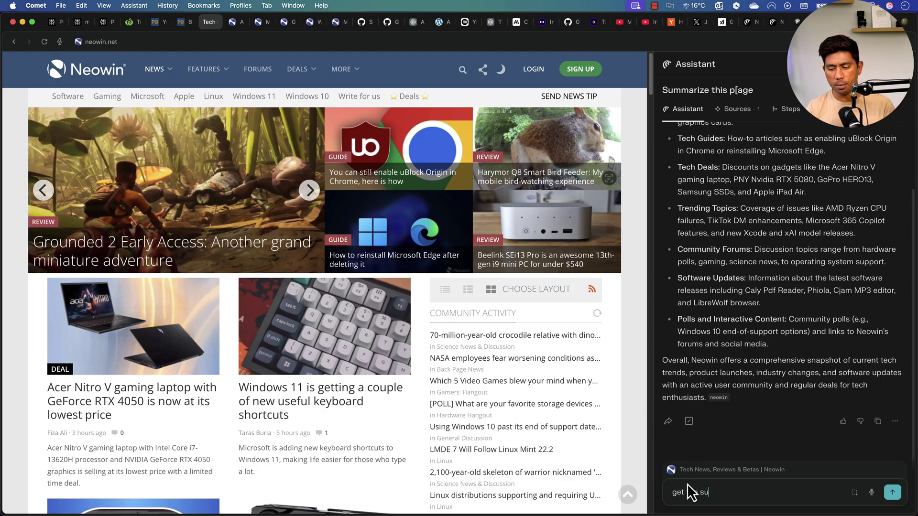
type("mmary for e")
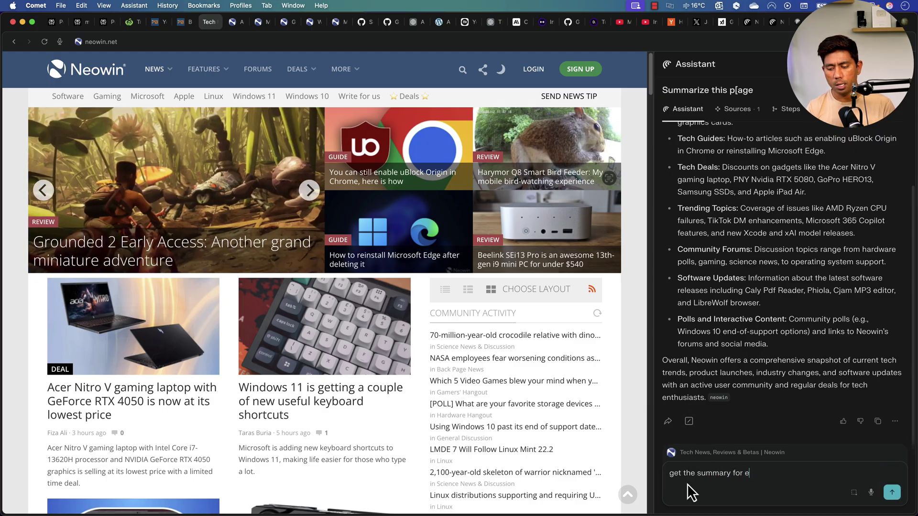
type("ach and every new")
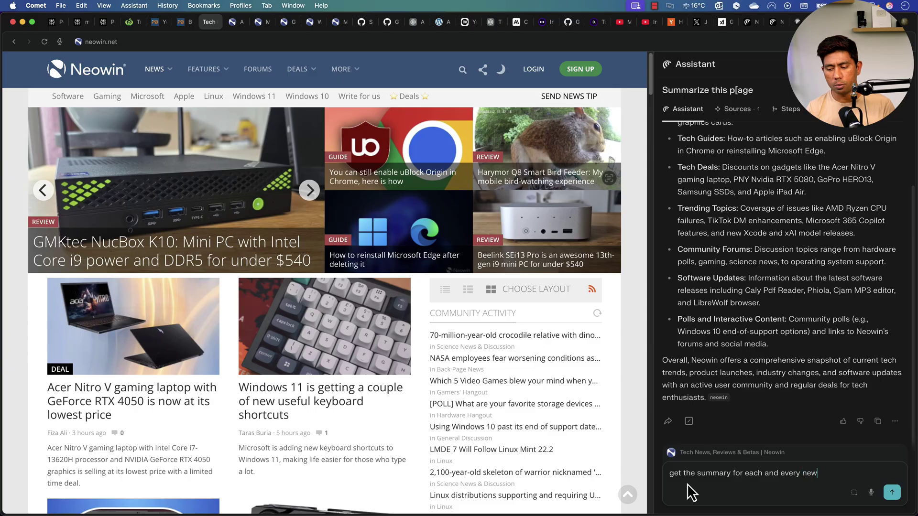
type("s in the page")
key("Return")
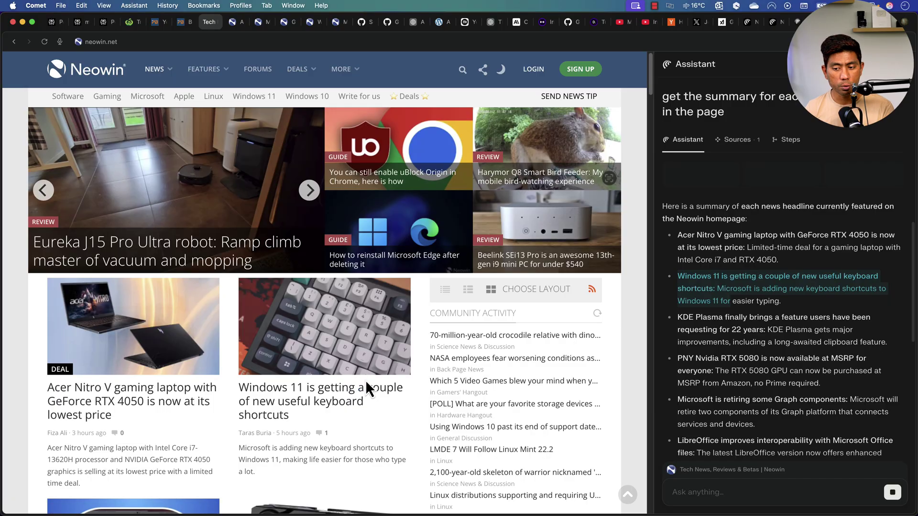
- Compare the Neowin homepage articles with the assistant's per-headline summaries and look back at the earlier page summary
scroll(706, 325, "down", 10)
scroll(329, 409, "down", 20)
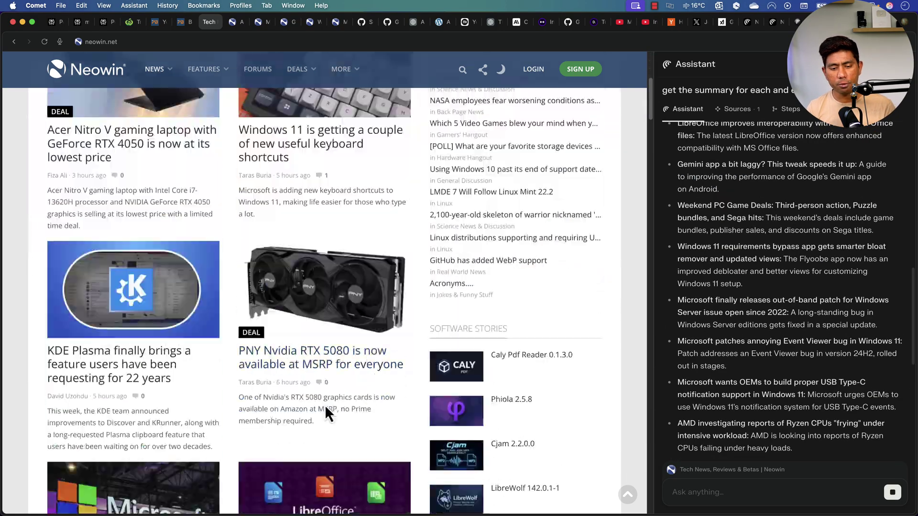
scroll(328, 409, "up", 20)
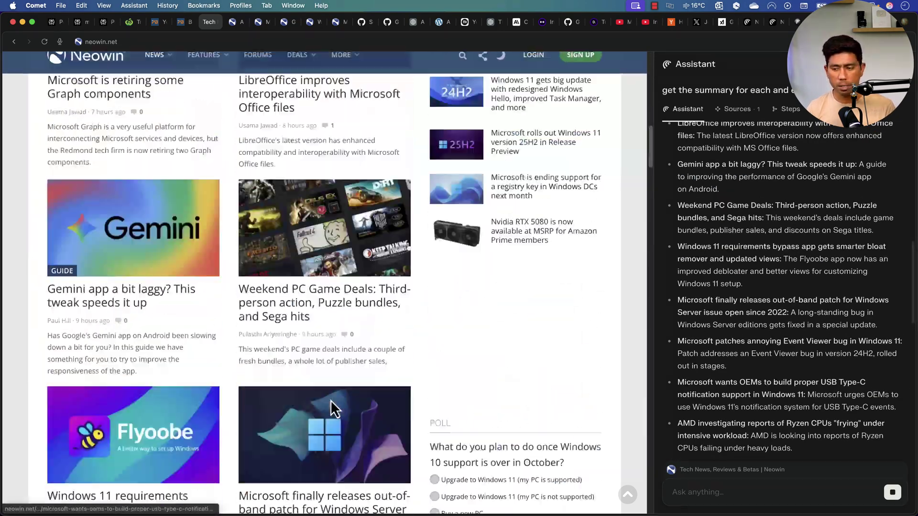
left_click_drag(677, 160, 791, 447)
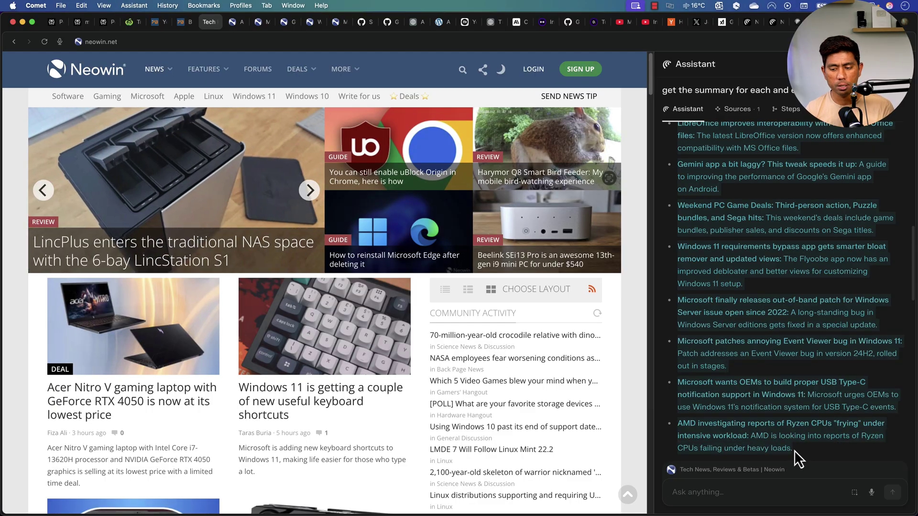
scroll(785, 345, "up", 10)
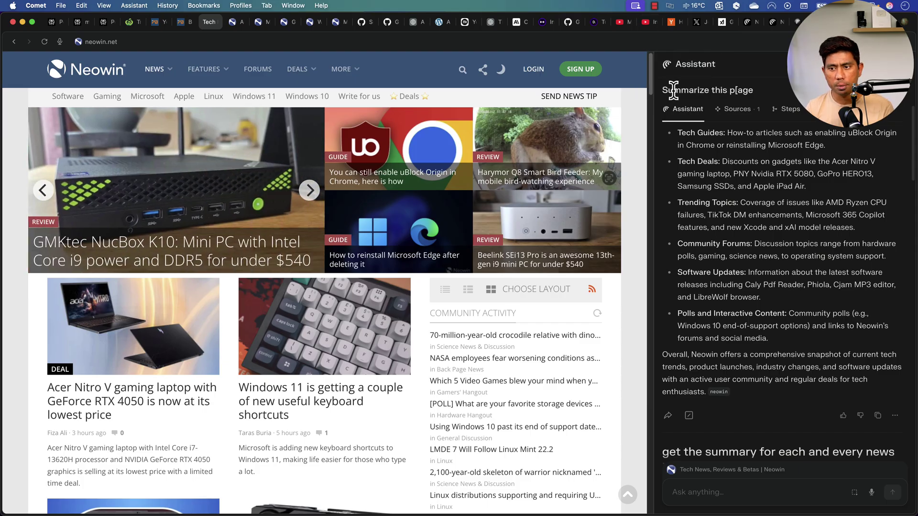
- On the YouTube video "Introduction to AI in Software Testing - Chapter 1", start a new assistant thread and request "Summarize this video"
left_click(650, 23)
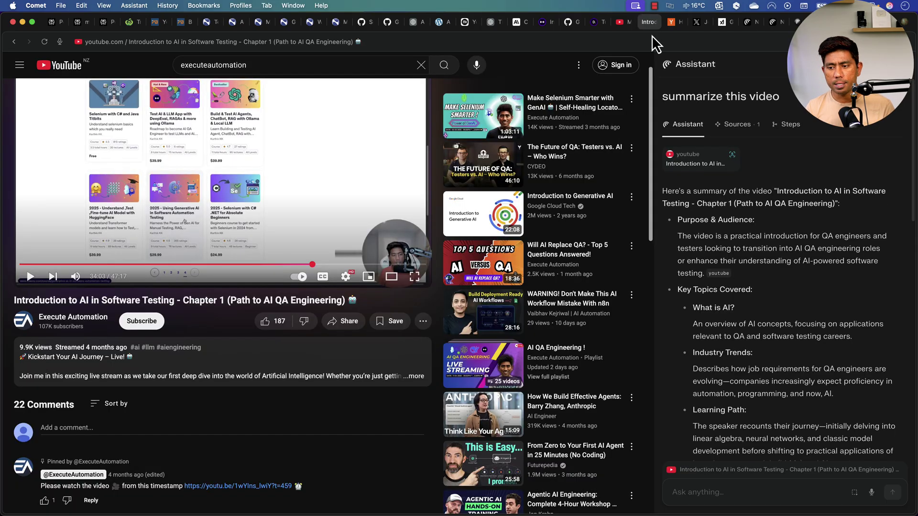
scroll(193, 329, "up", 1)
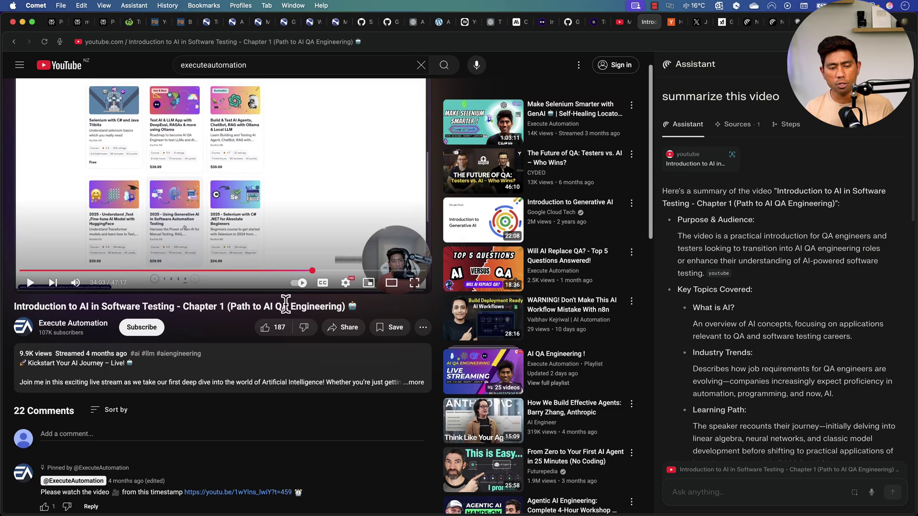
left_click(888, 64)
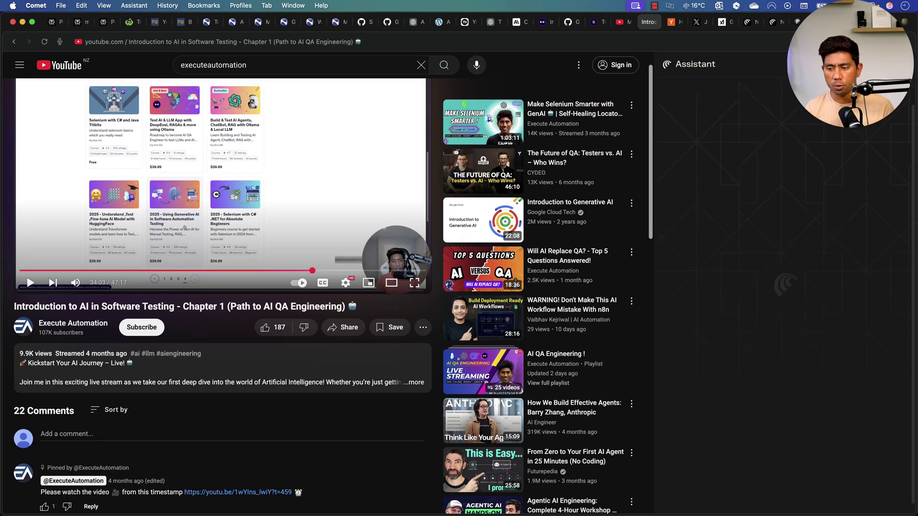
left_click(725, 416)
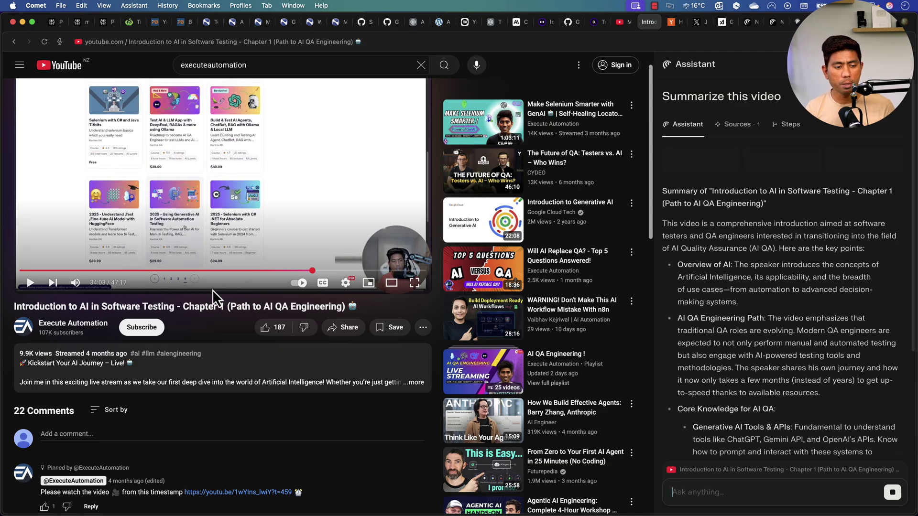
- Read through the assistant's video summary, from its overview and key points to the closing paragraph
scroll(742, 272, "down", 7)
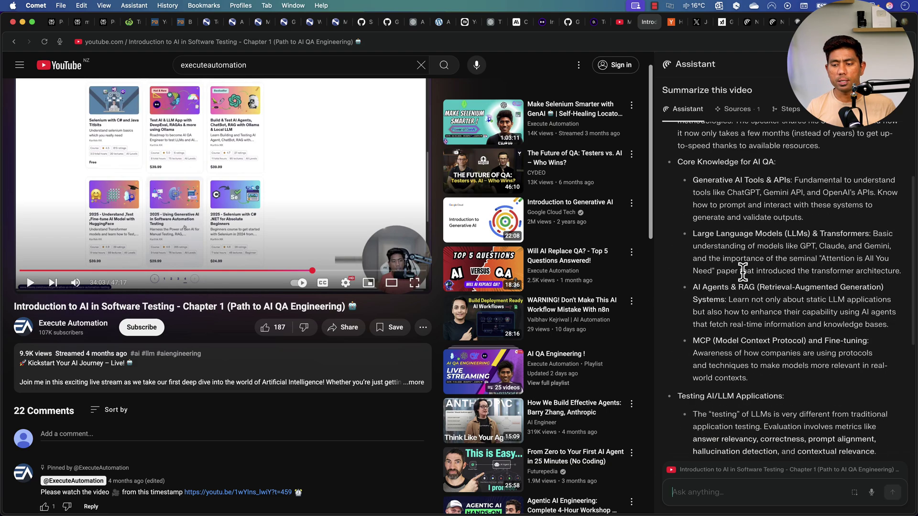
scroll(742, 272, "down", 6)
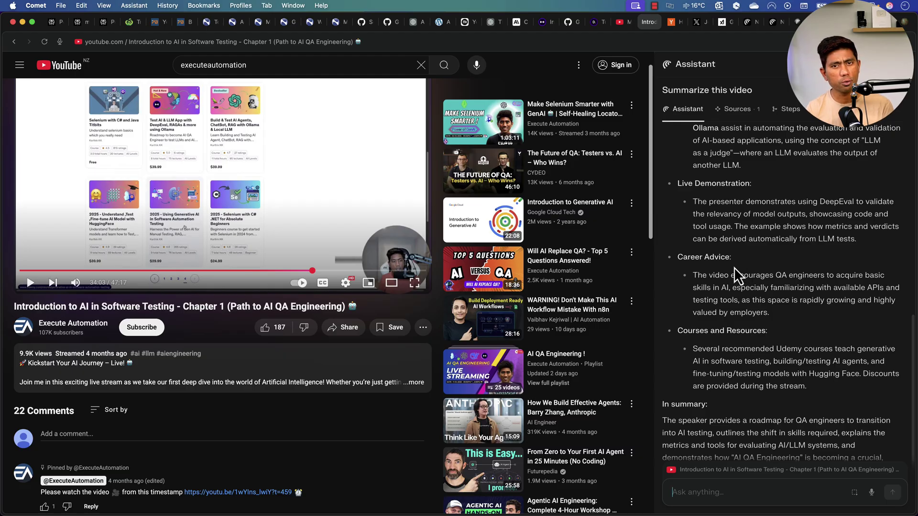
scroll(742, 260, "down", 2)
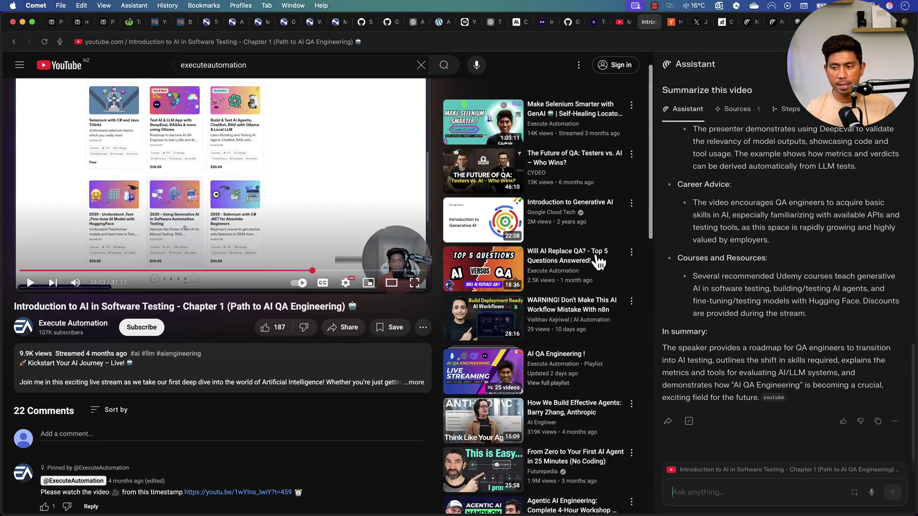
scroll(708, 292, "up", 5)
scroll(708, 293, "up", 3)
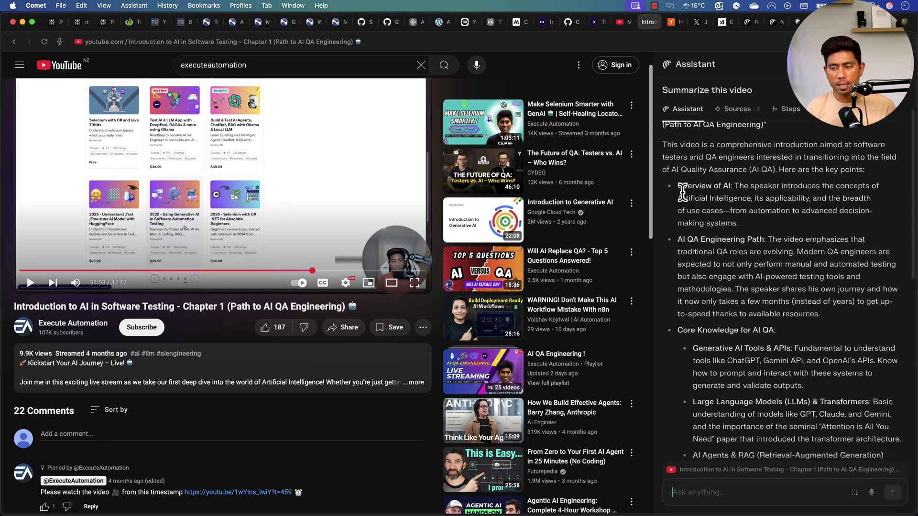
- Highlight the video summary's key points from "Overview of AI" onward and review the rest through "In summary"
left_click_drag(677, 187, 727, 437)
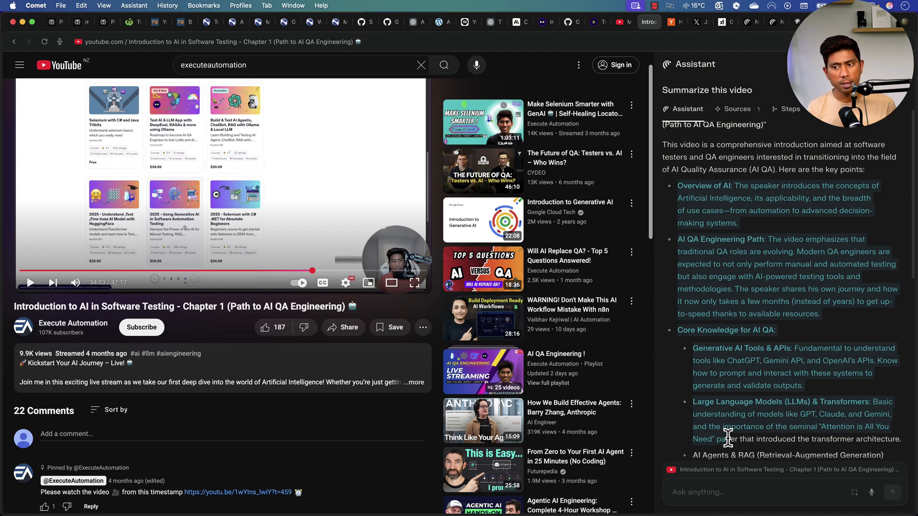
scroll(728, 437, "down", 15)
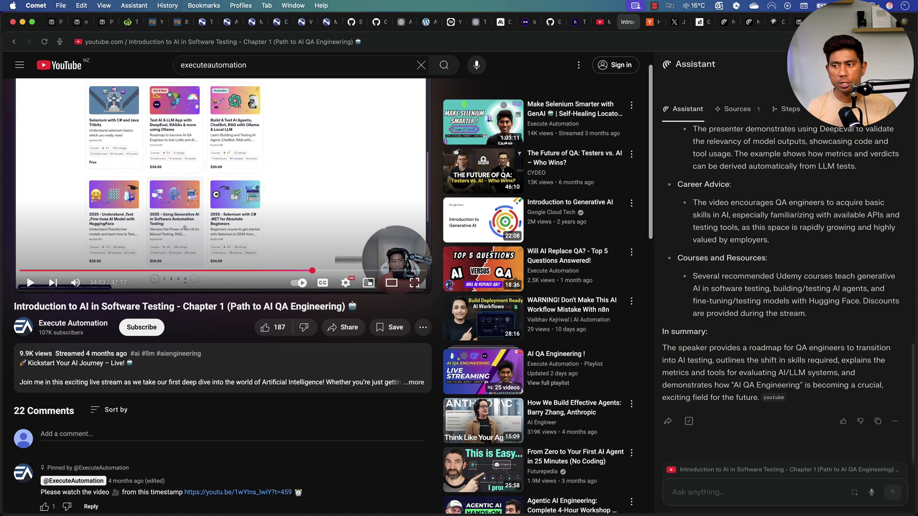
- On a new tab, browse the available home page widgets in edit mode and finish without adding any
key("super+t")
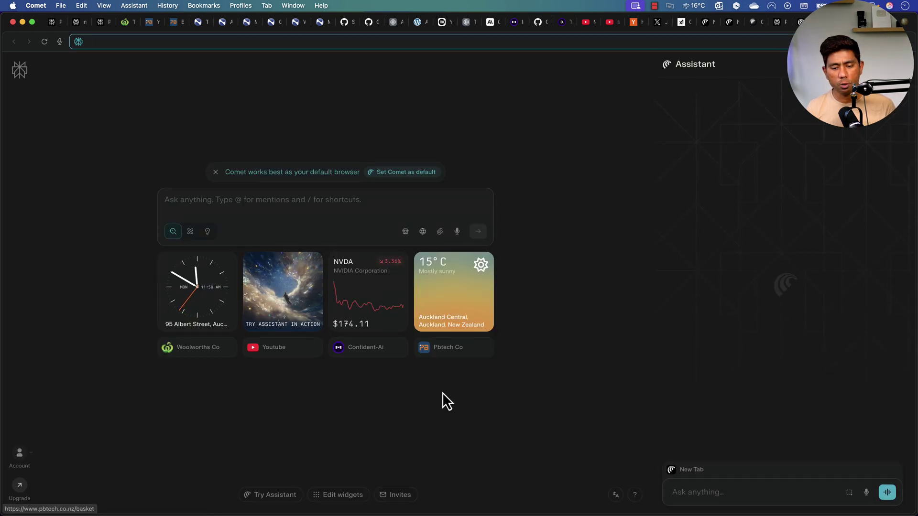
left_click(341, 497)
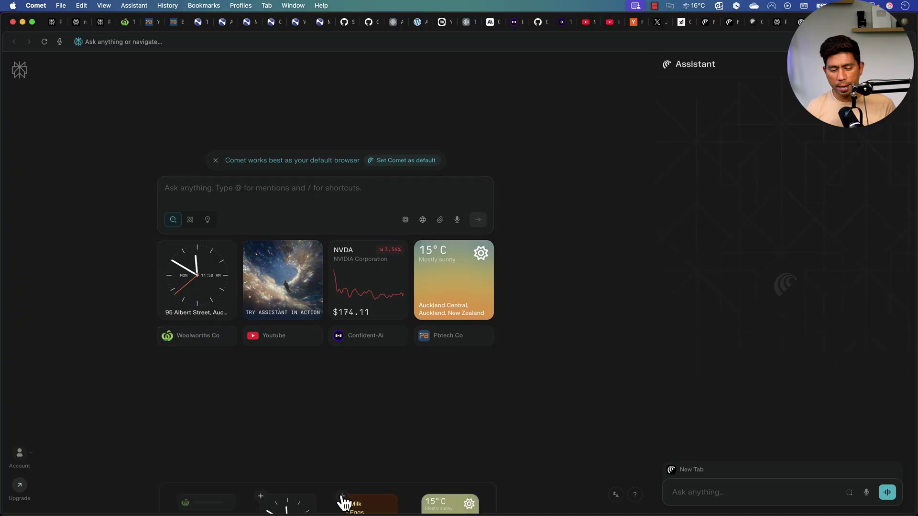
scroll(387, 434, "down", 3)
scroll(386, 435, "up", 3)
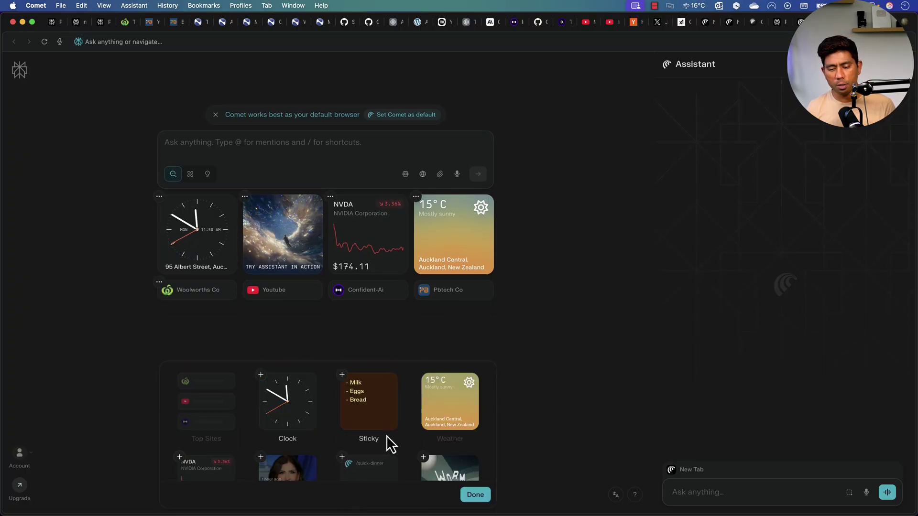
scroll(386, 435, "down", 2)
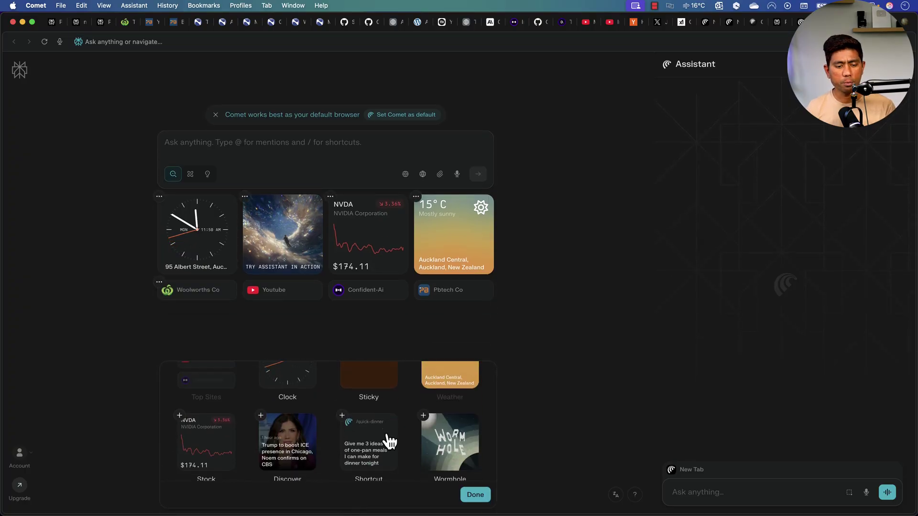
scroll(391, 441, "down", 2)
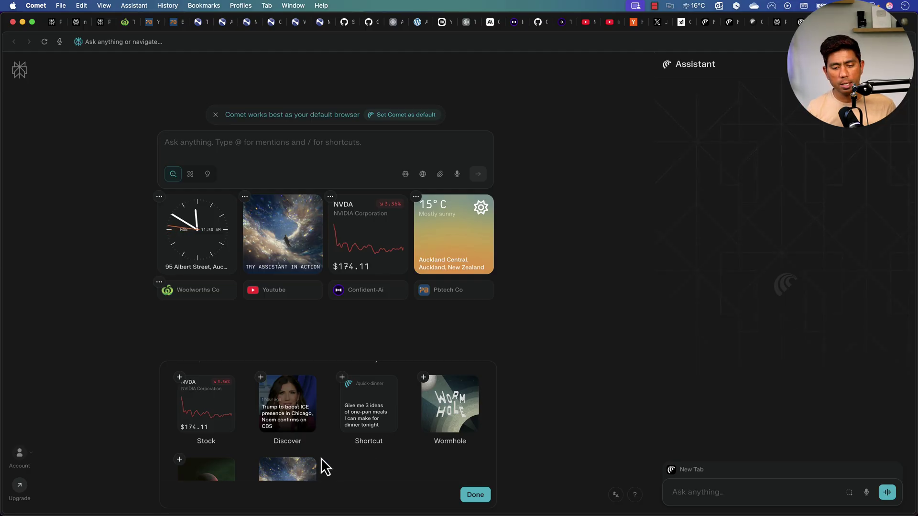
scroll(335, 450, "up", 3)
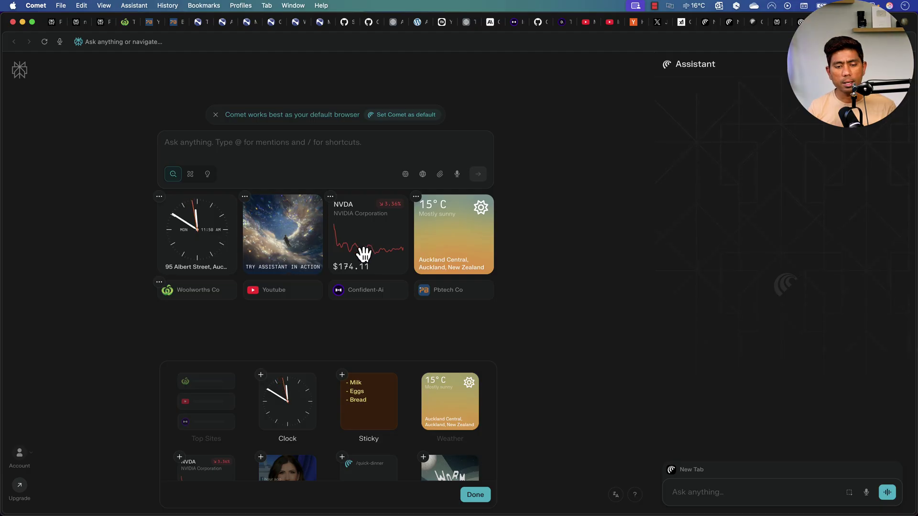
left_click(475, 496)
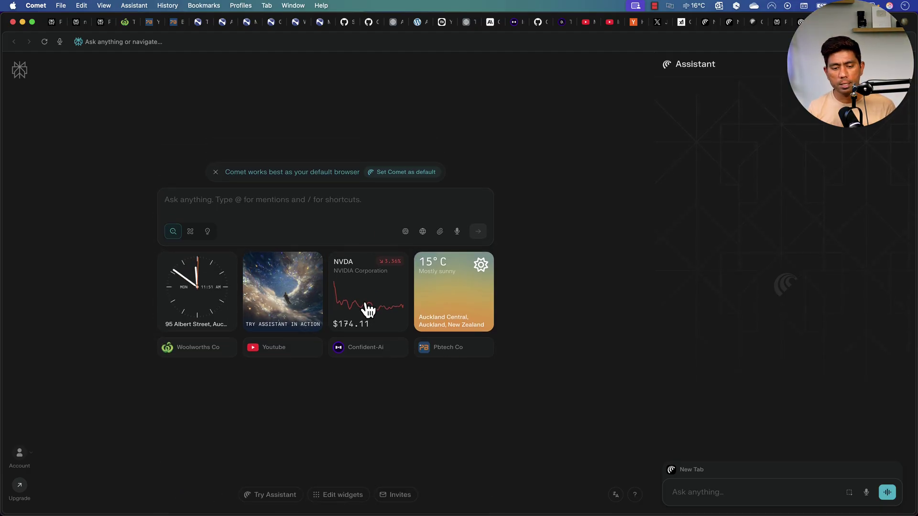
- Open the NVIDIA stock page from its home page widget, show the six-month price chart and look through the page
left_click(366, 306)
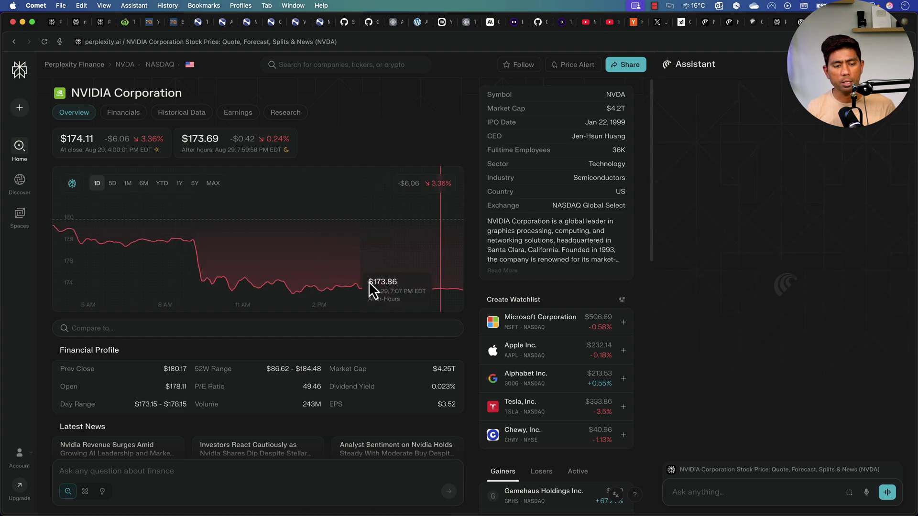
left_click(129, 184)
left_click(144, 184)
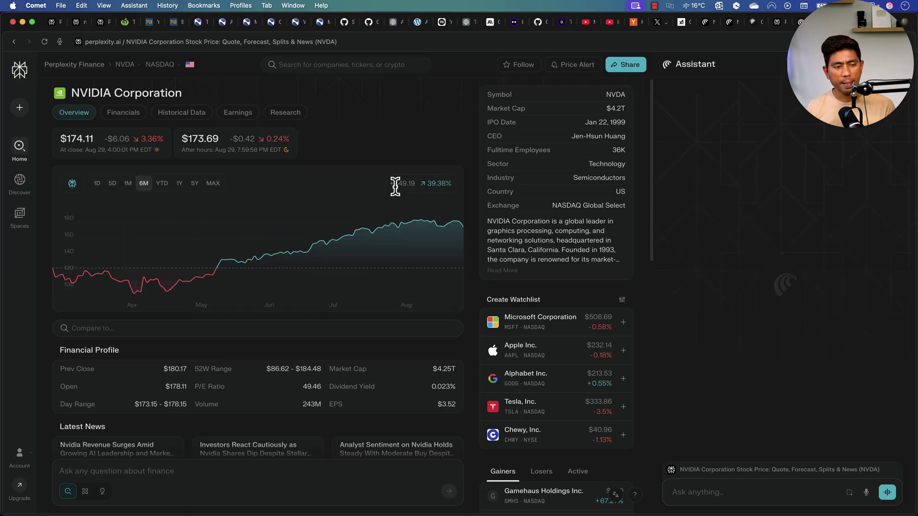
scroll(341, 378, "down", 10)
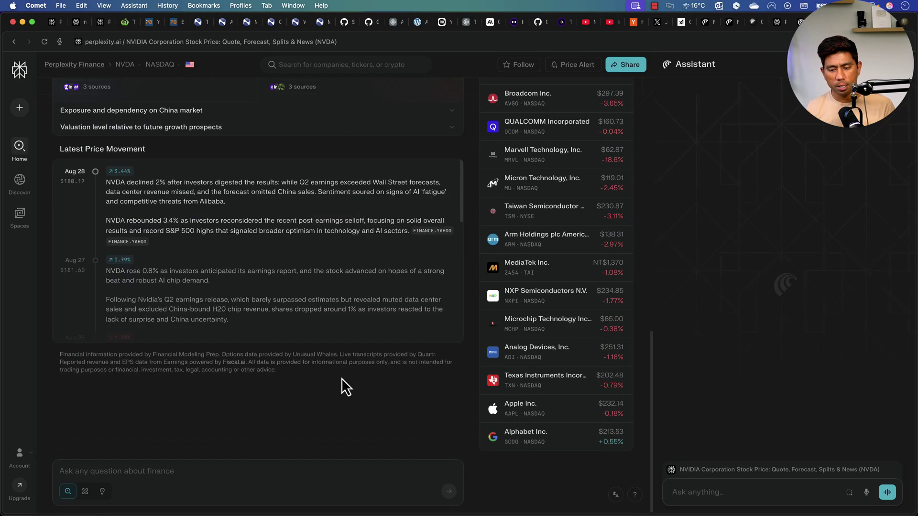
scroll(340, 383, "up", 10)
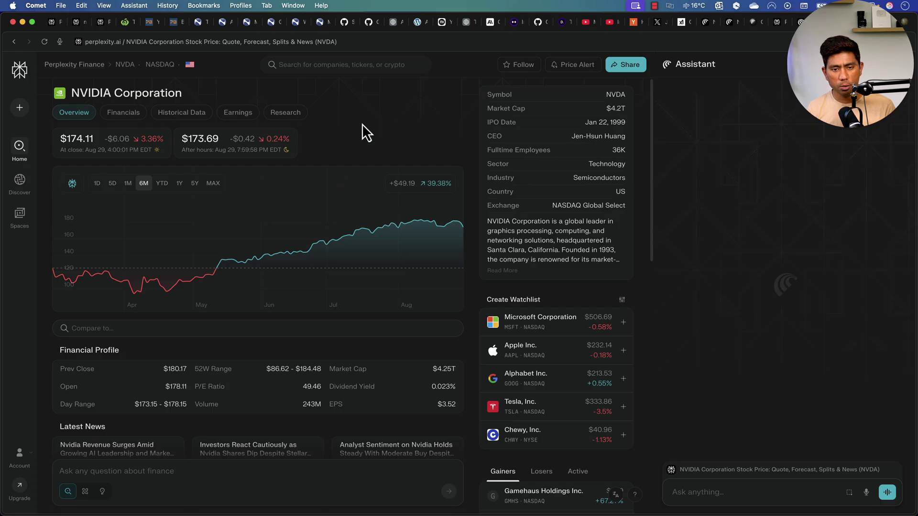
- Search Perplexity Finance for "icici", open the ICICI Bank Limited page and look through its price movements and peer companies
left_click(367, 71)
type("icici")
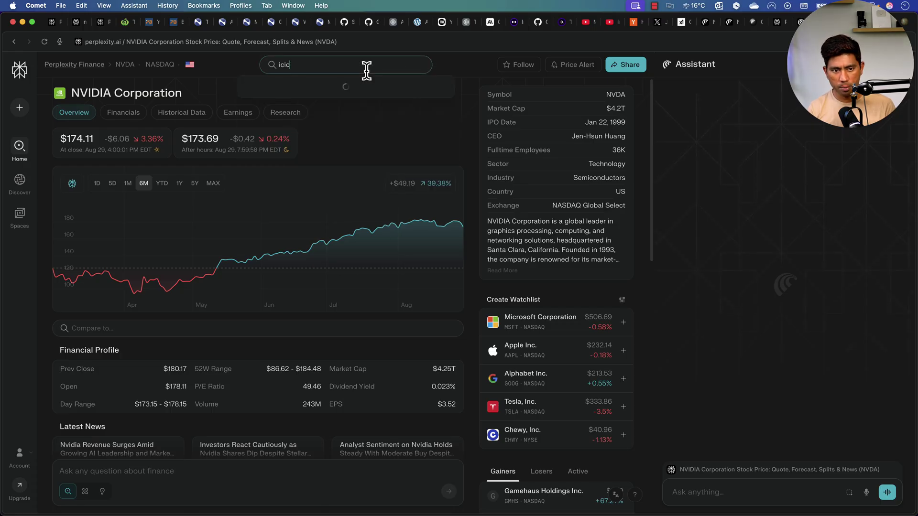
left_click(368, 98)
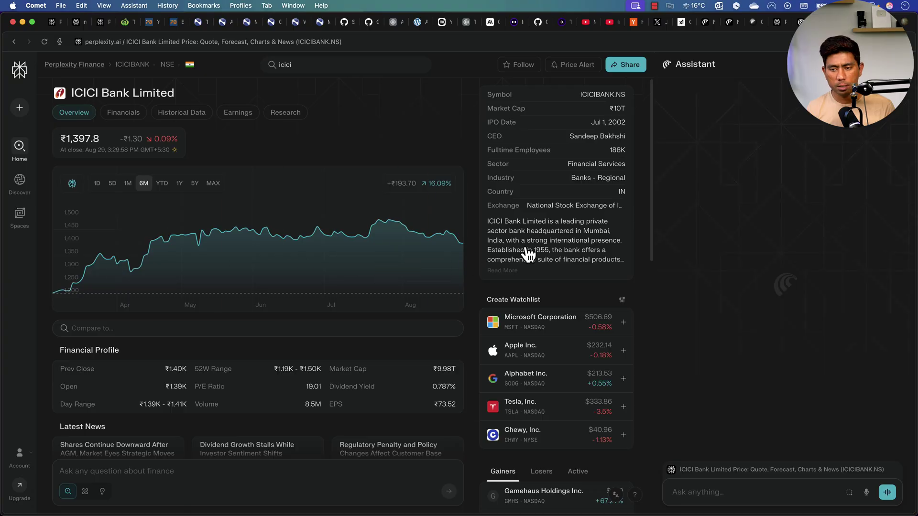
scroll(495, 315, "down", 15)
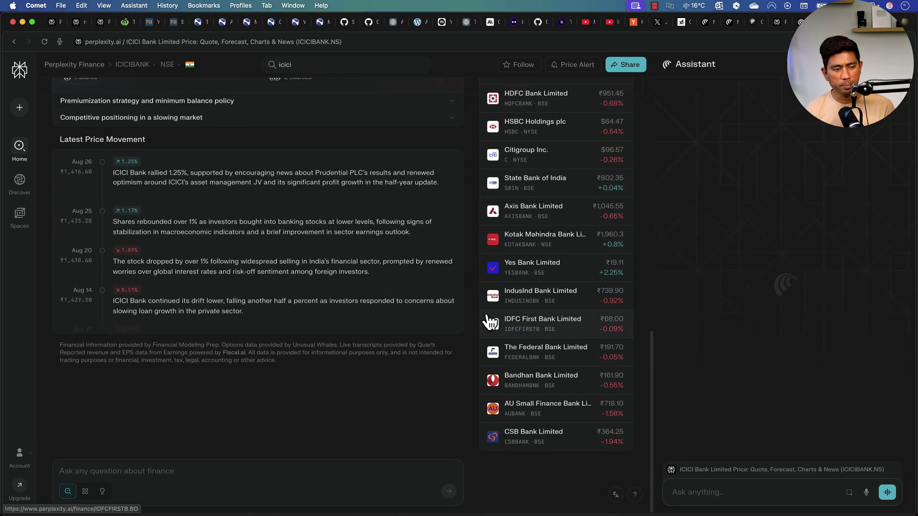
scroll(489, 322, "up", 15)
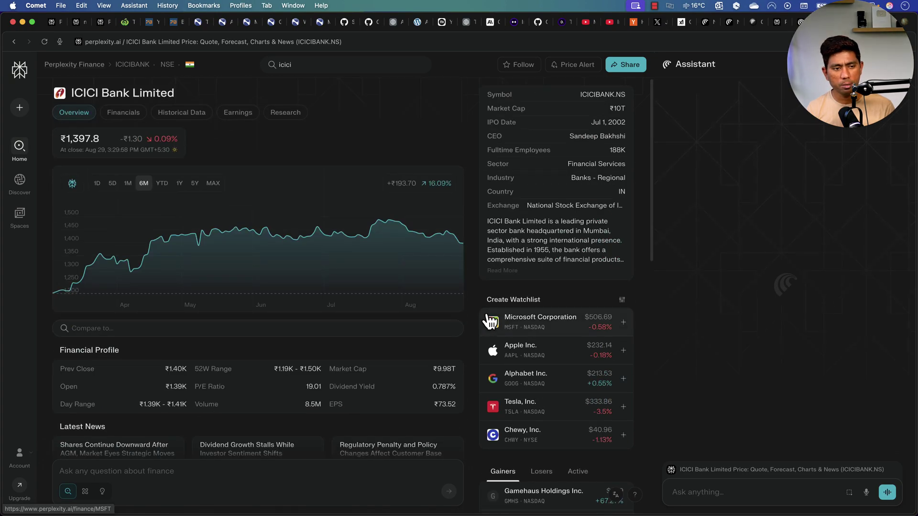